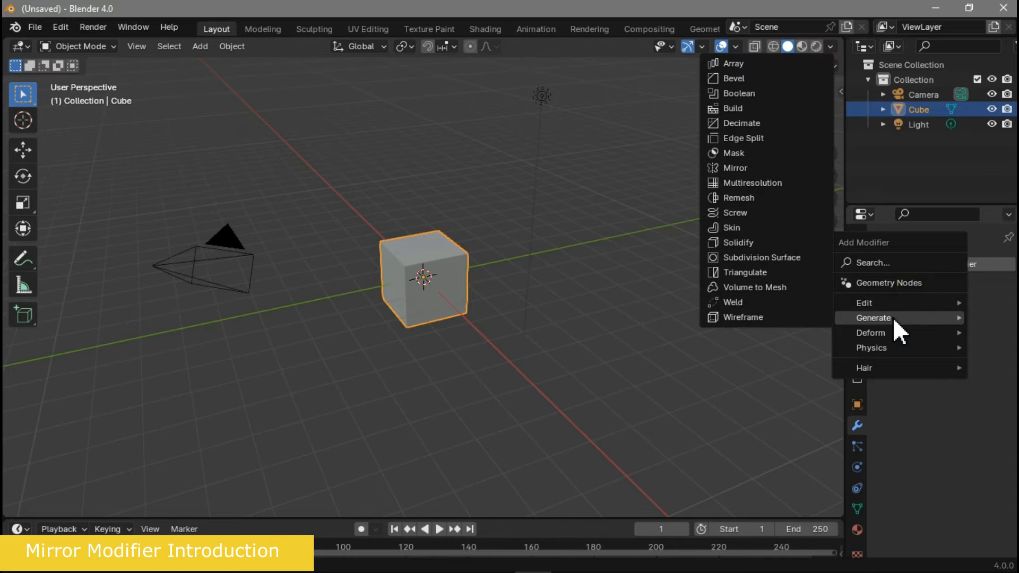
# - Add a Mirror modifier to the cube and toggle its Y mirror axis and X bisect options
pyautogui.click(749, 168)
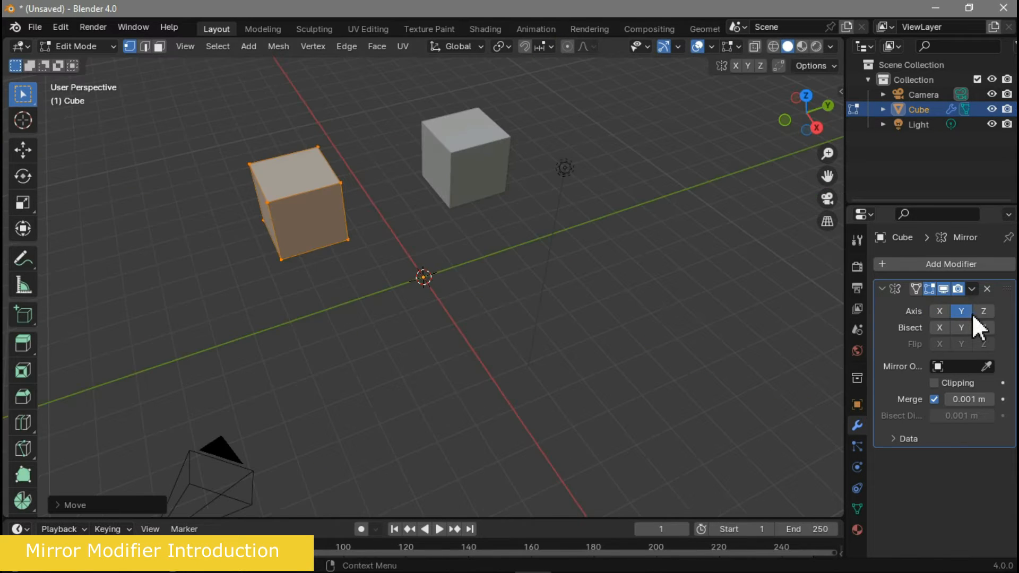
pyautogui.click(969, 312)
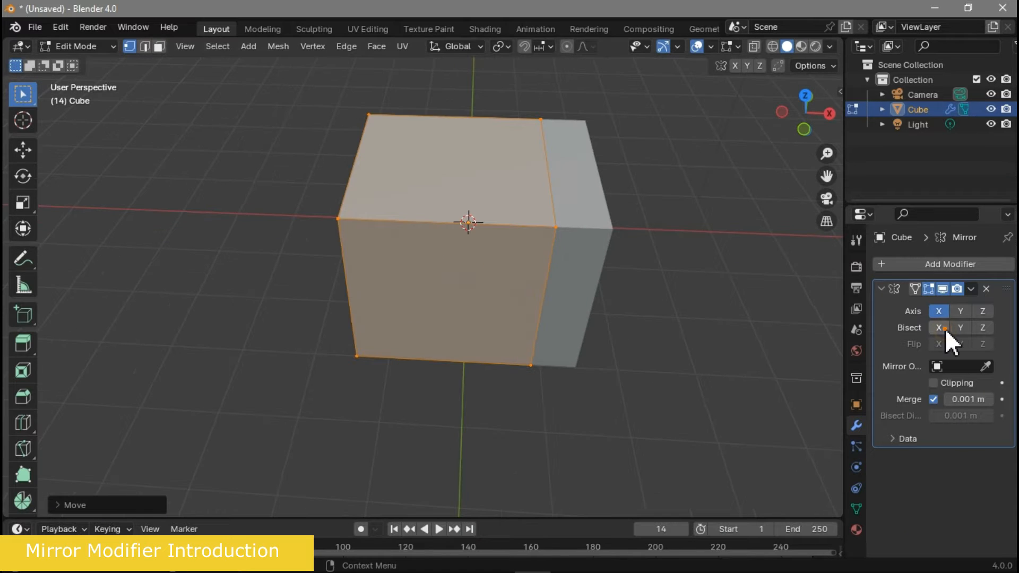
pyautogui.click(945, 328)
pyautogui.click(945, 328)
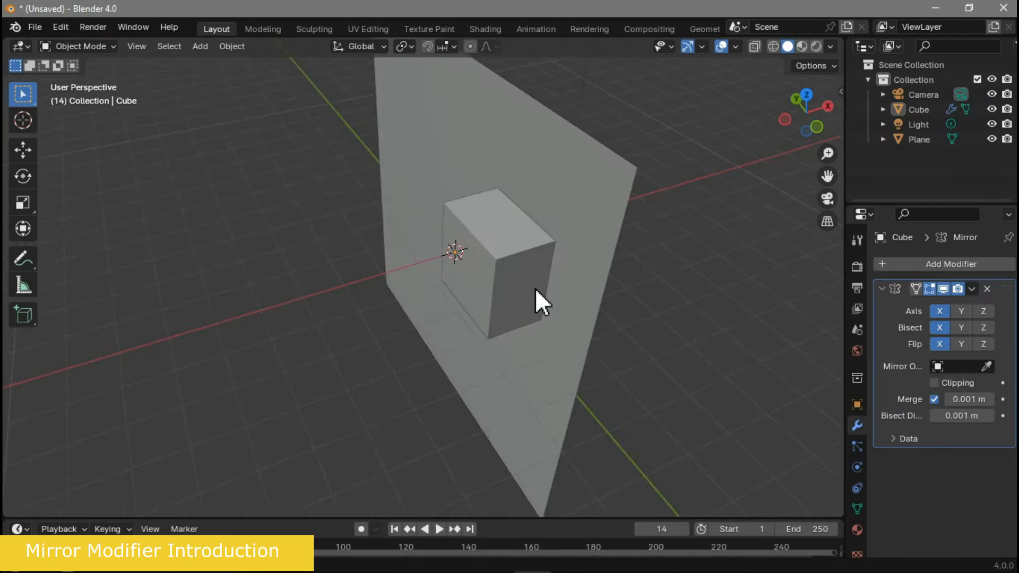
# - Select the bisected cube beside the plane in wireframe shading and toggle the Mirror modifier's Flip option on X
pyautogui.moveTo(535, 289)
pyautogui.mouseDown(button='middle')
pyautogui.moveTo(429, 295)
pyautogui.moveTo(365, 276)
pyautogui.moveTo(497, 270)
pyautogui.moveTo(419, 268)
pyautogui.mouseUp(button='middle')
pyautogui.hotkey('shift', 'z')
pyautogui.click(333, 253)
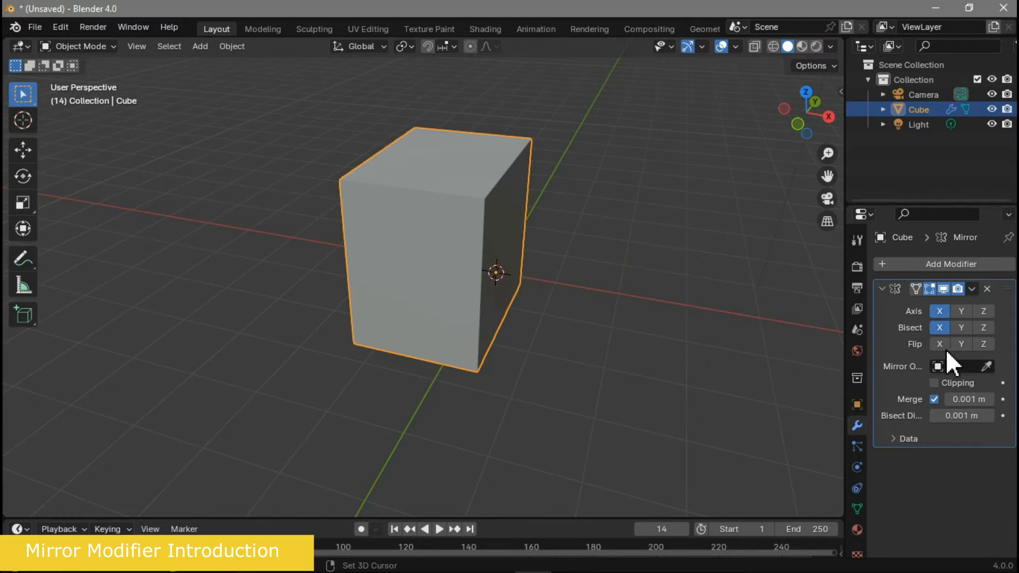
pyautogui.hotkey('shift', 'z')
pyautogui.click(936, 343)
pyautogui.click(936, 343)
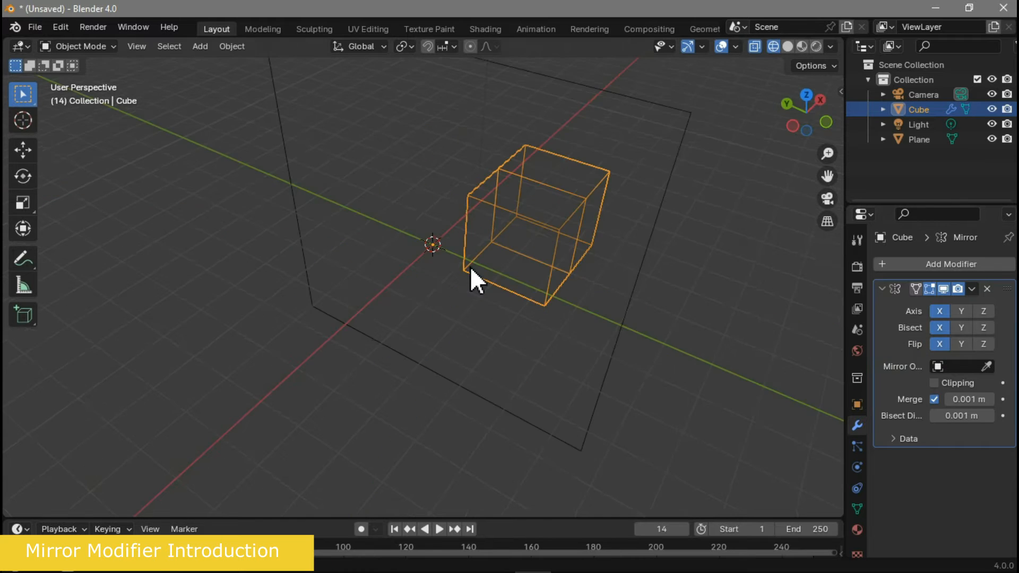
pyautogui.moveTo(470, 266); pyautogui.dragTo(358, 250, button='middle')
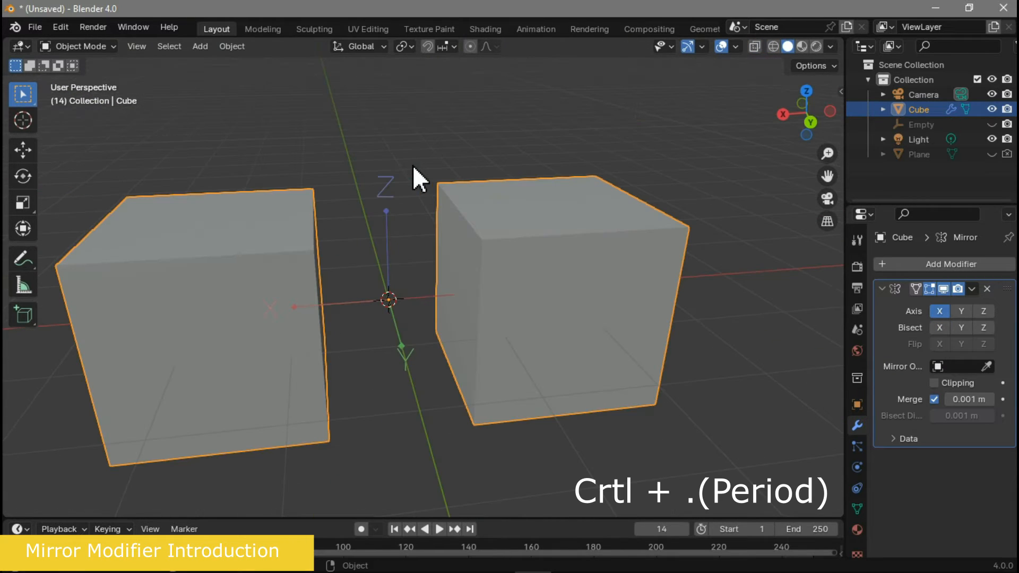
# - Rotate the cube's origin and pick the Empty as the Mirror modifier's mirror object
pyautogui.moveTo(401, 156); pyautogui.dragTo(408, 129, button='middle')
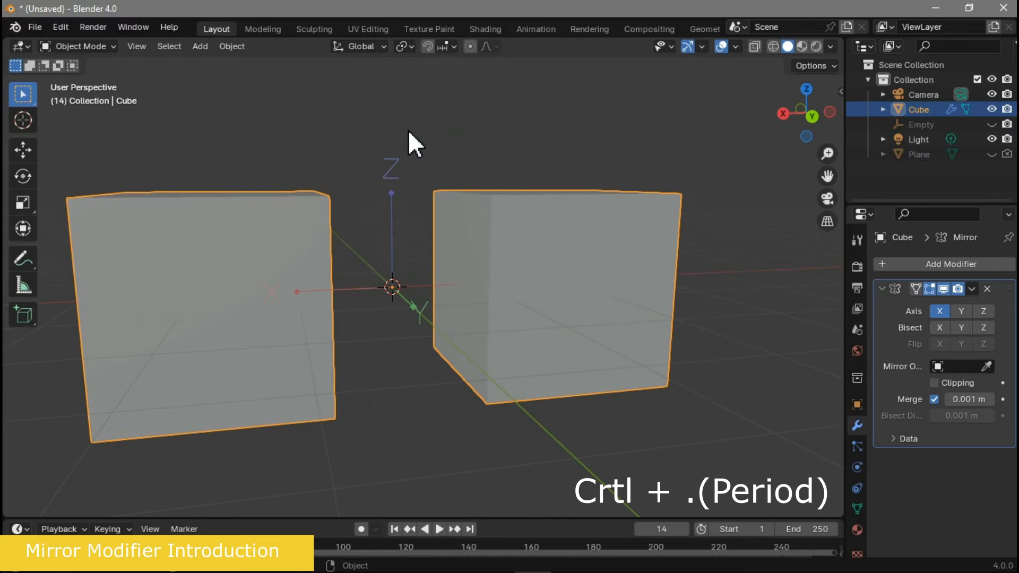
pyautogui.press('r')
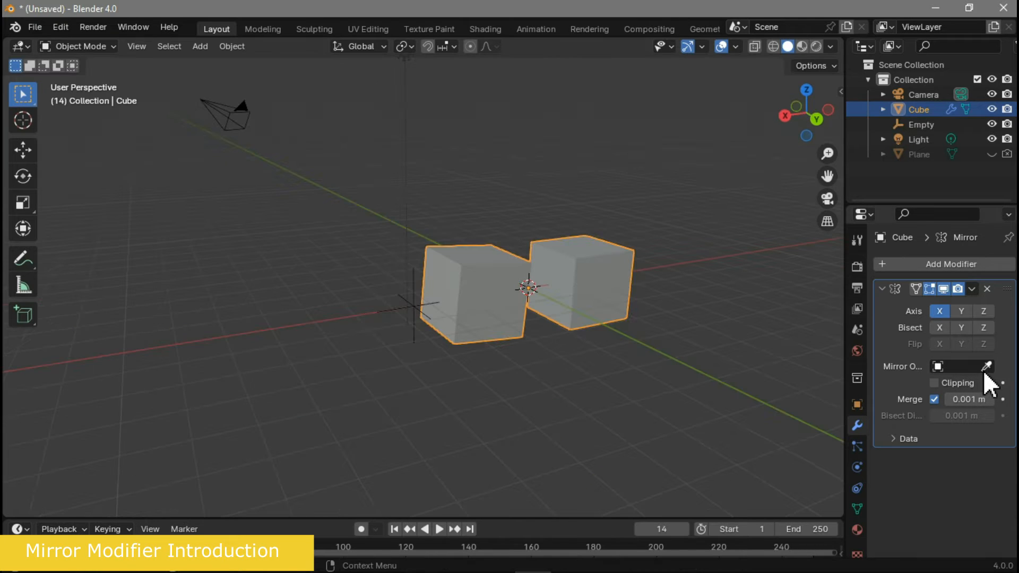
pyautogui.click(986, 368)
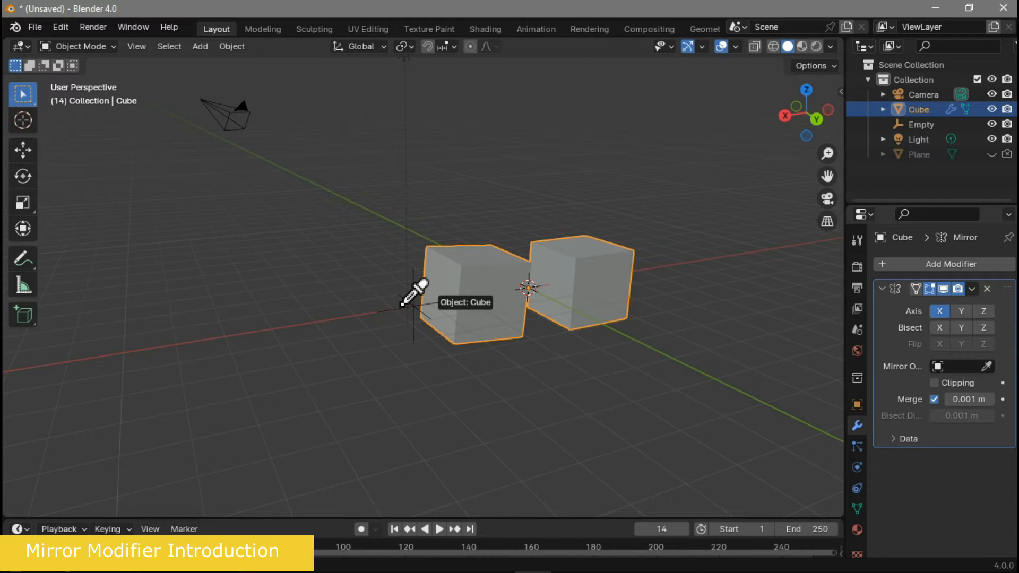
pyautogui.click(401, 305)
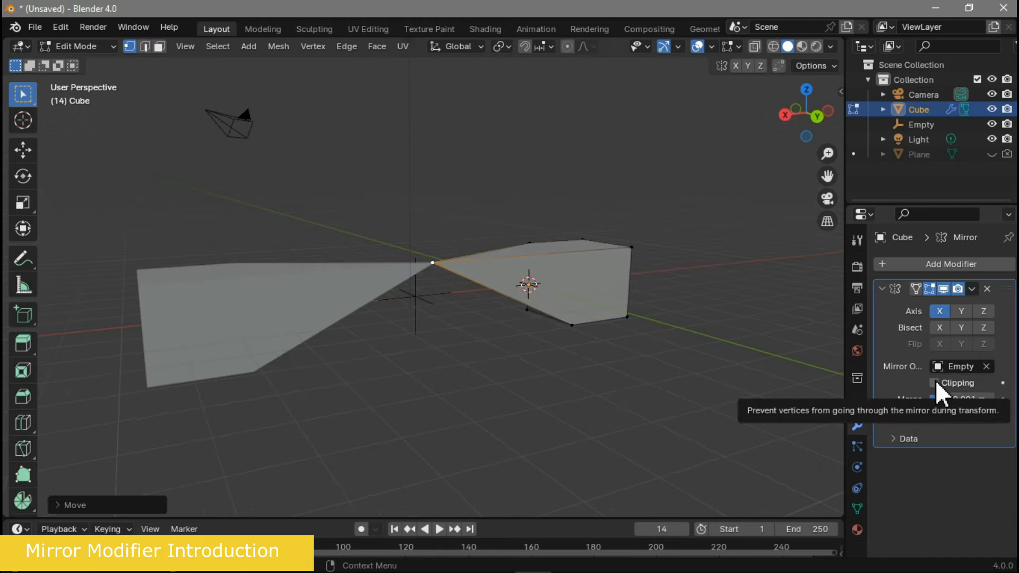
# - Enable Clipping in the Mirror modifier and move the selected vertex at the mirror plane
pyautogui.click(936, 380)
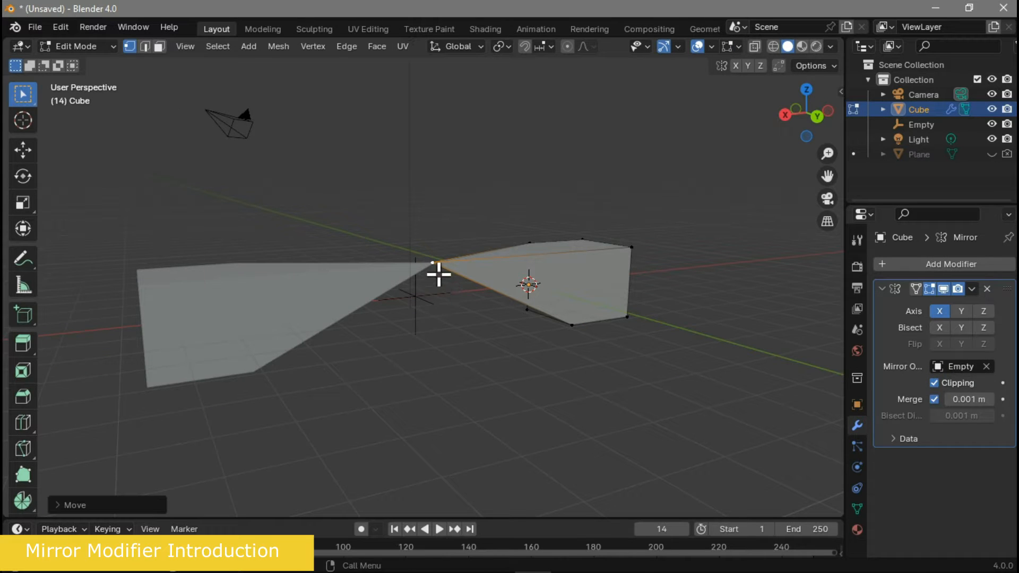
pyautogui.press('g')
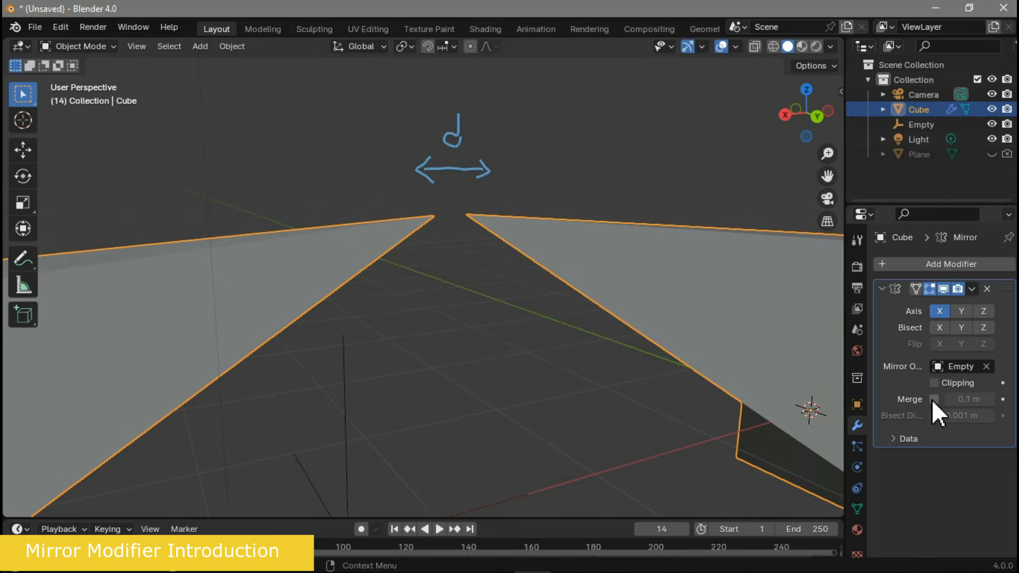
# - Toggle the Mirror modifier's Merge option on and off to compare the joined and separate vertices
pyautogui.click(934, 399)
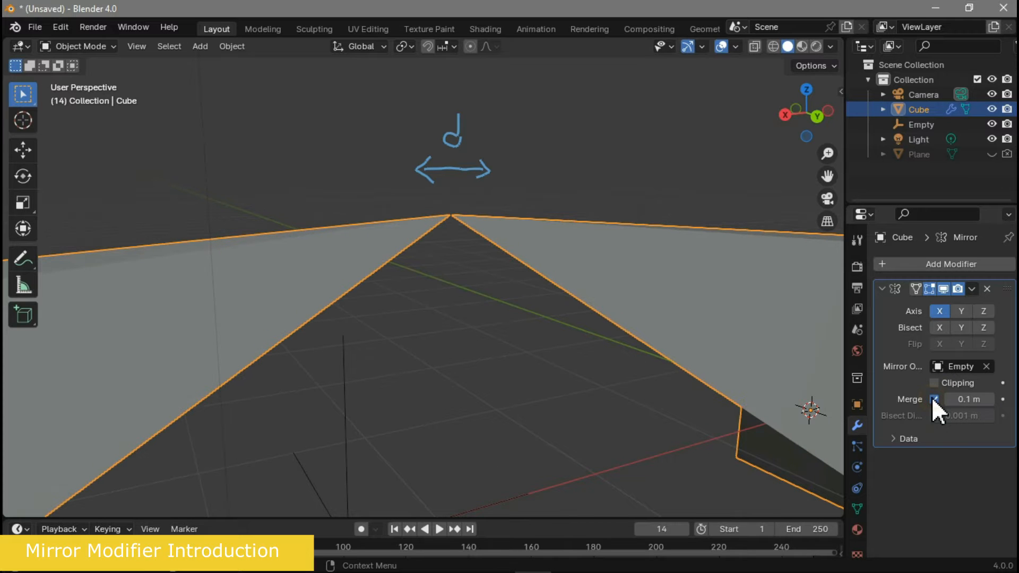
pyautogui.click(933, 399)
pyautogui.click(933, 399)
pyautogui.click(933, 399)
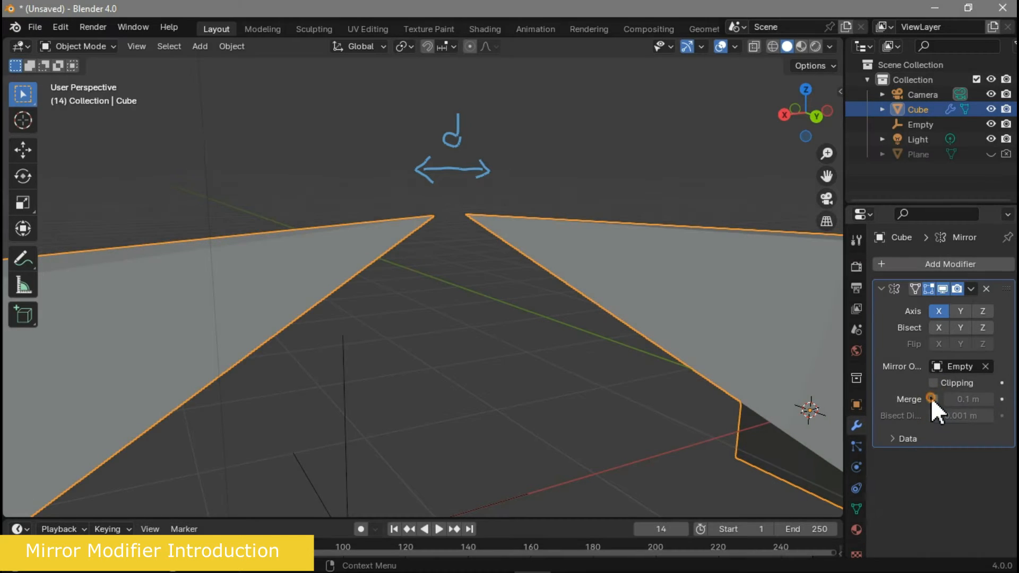
pyautogui.click(933, 399)
pyautogui.click(933, 400)
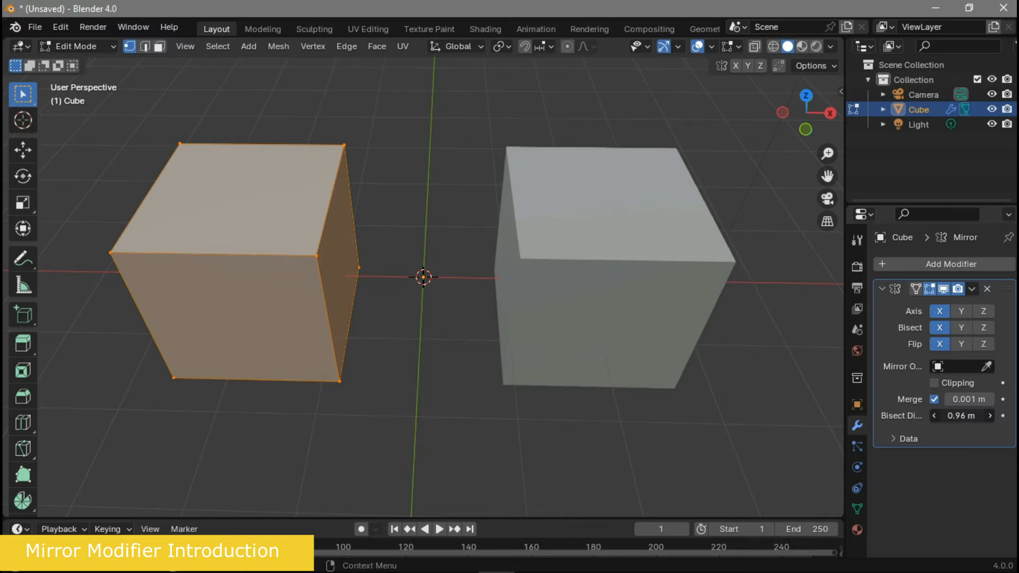
# - Adjust the modifier's bisect distance to about 0.995 m and shift the mirrored texture's U offset in the data settings
pyautogui.moveTo(961, 415); pyautogui.dragTo(960, 416)
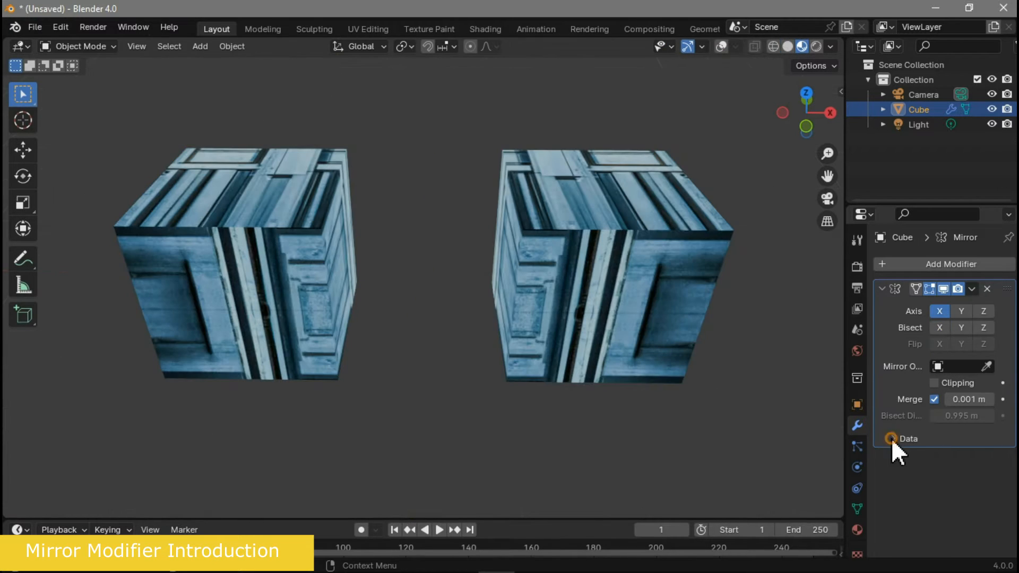
pyautogui.click(894, 438)
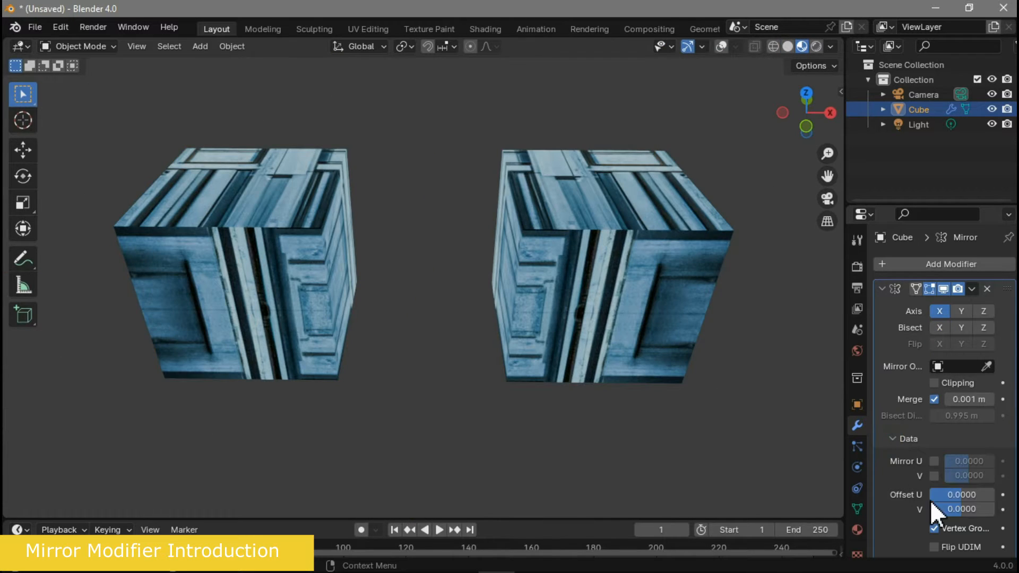
pyautogui.moveTo(962, 495); pyautogui.dragTo(909, 478)
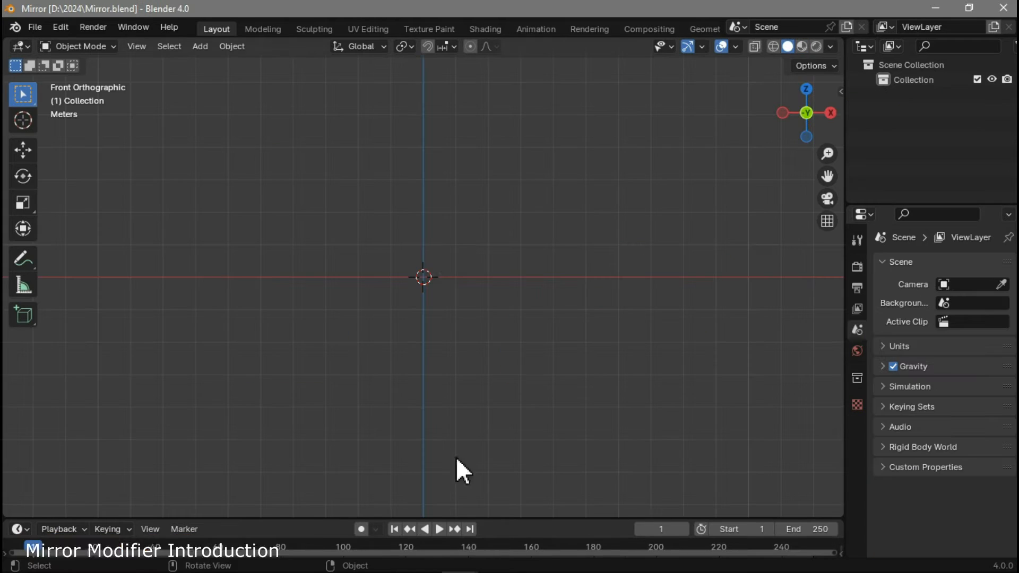
# - Enlarge the timeline area to about half the window height and change it to the Geometry Node Editor
pyautogui.moveTo(448, 519); pyautogui.dragTo(446, 250)
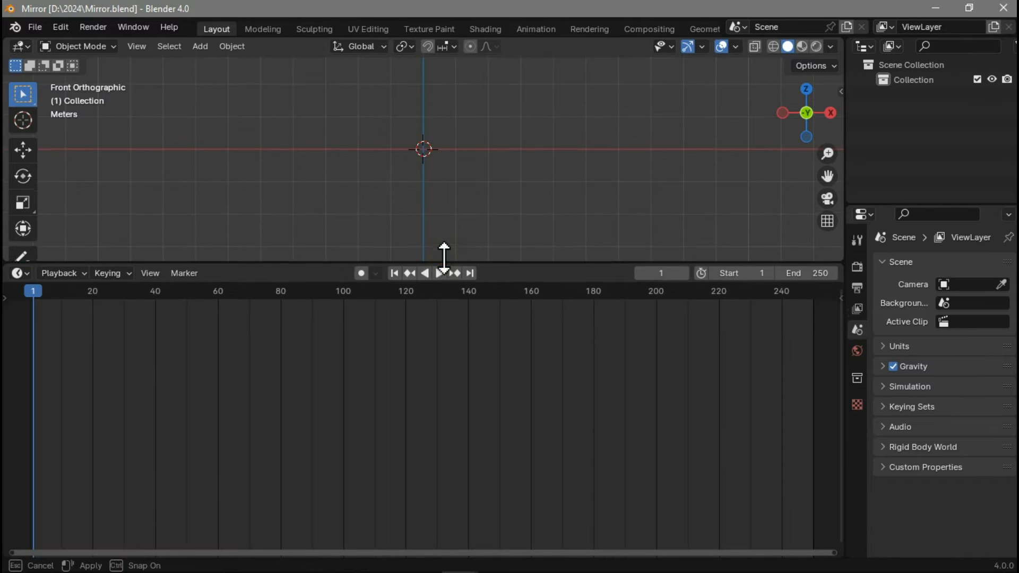
pyautogui.click(19, 285)
pyautogui.click(60, 408)
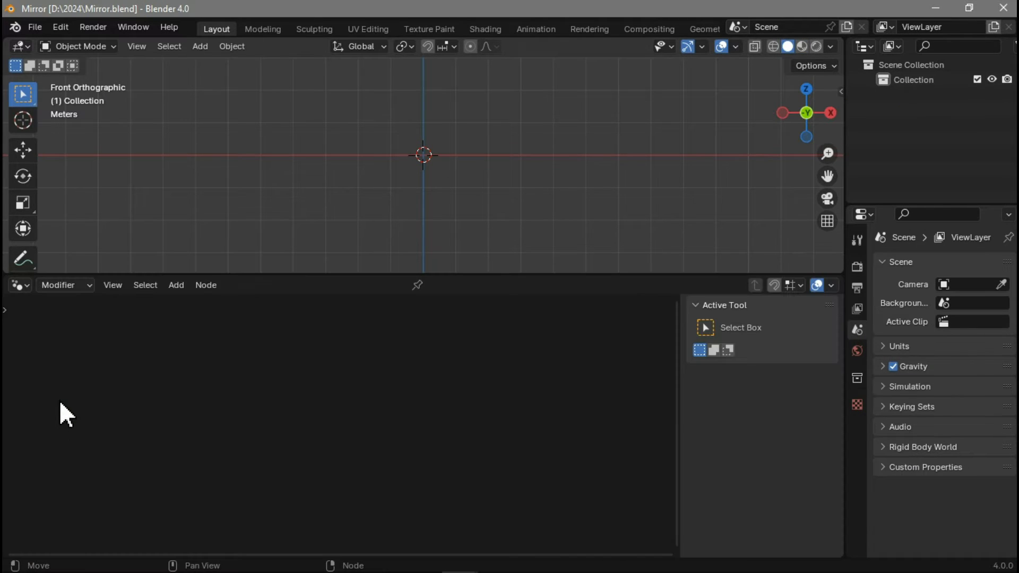
# - Add a cube mesh at the world origin
pyautogui.click(198, 46)
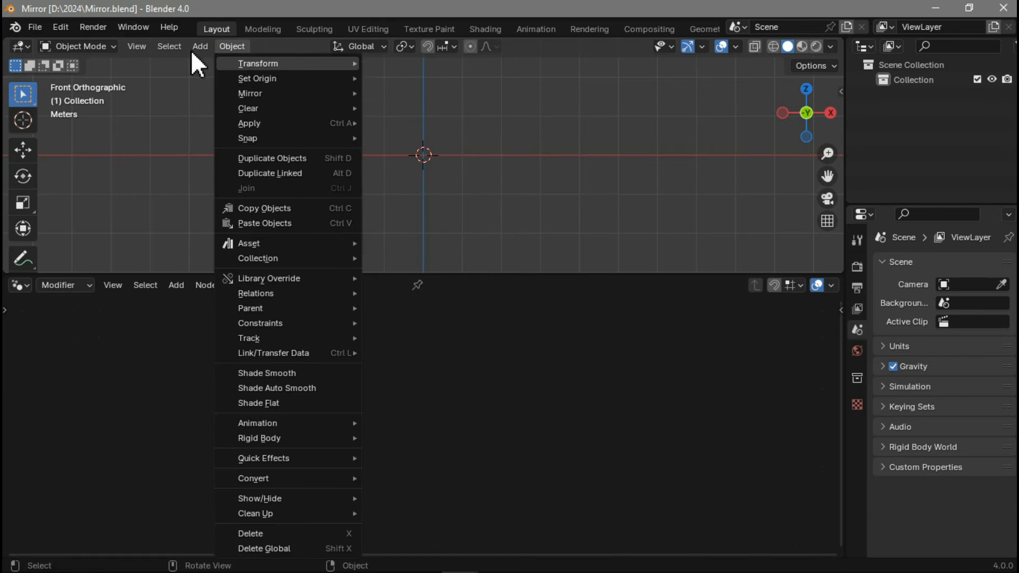
pyautogui.moveTo(218, 63)
pyautogui.click(354, 80)
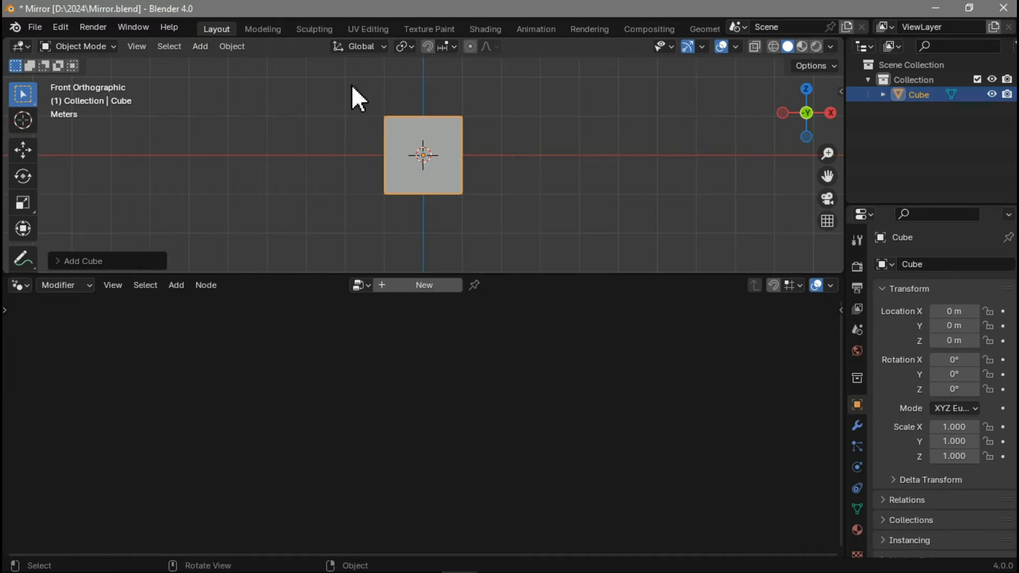
# - Move the cube's mesh 1 m along X in Edit Mode and return to Object Mode
pyautogui.click(88, 46)
pyautogui.click(90, 81)
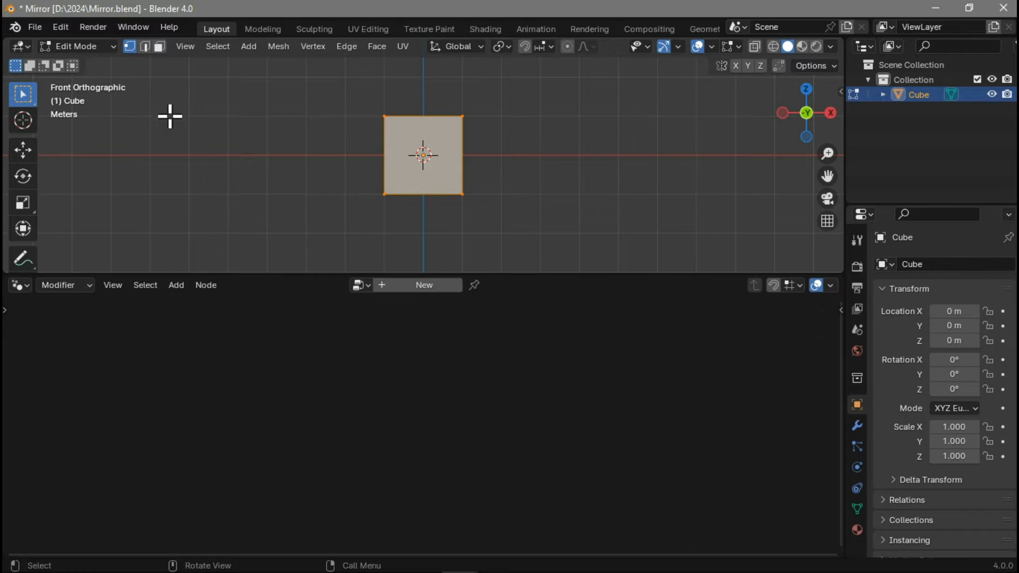
pyautogui.write('gx')
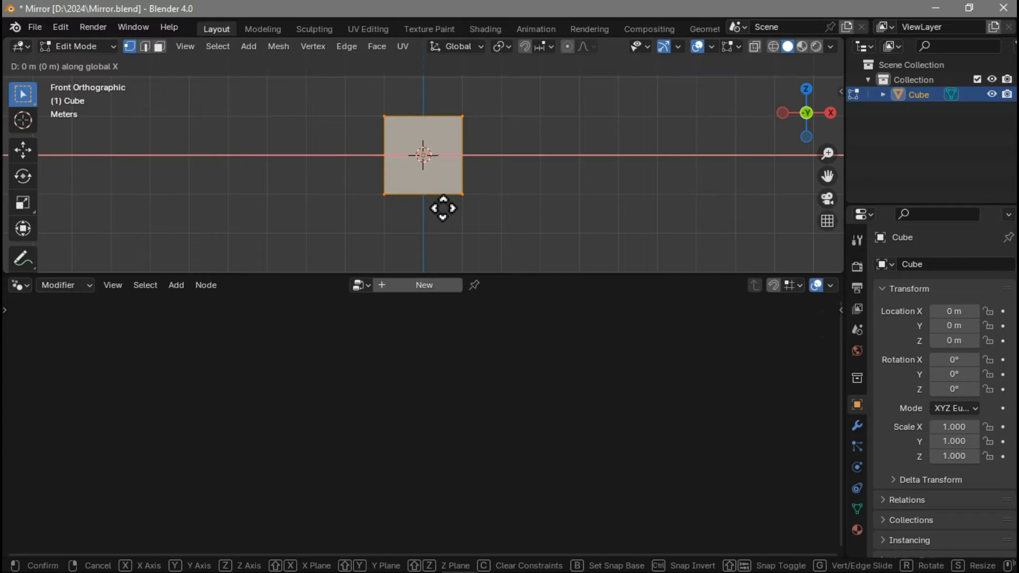
pyautogui.write('1')
pyautogui.press('Return')
pyautogui.press('Tab')
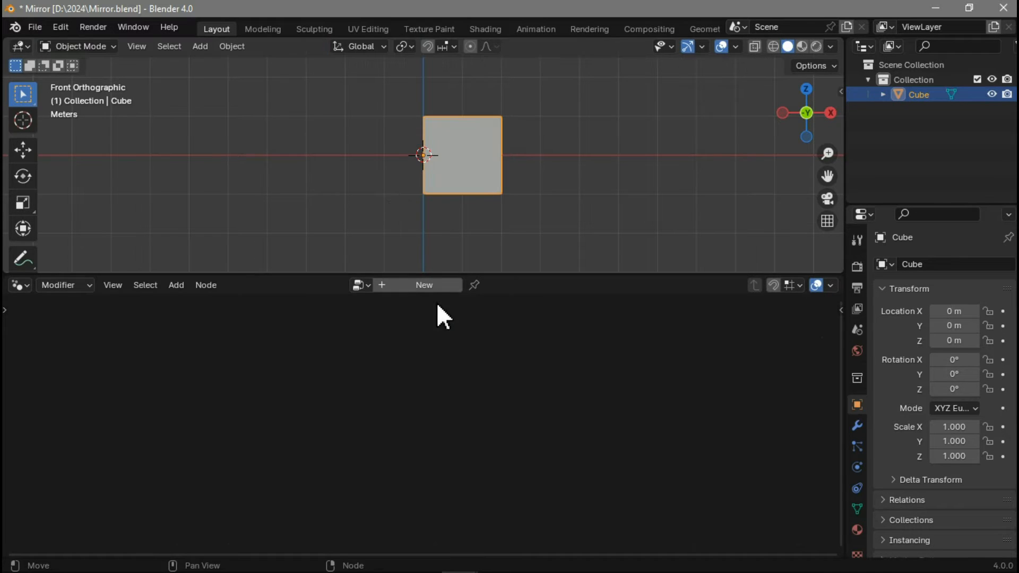
# - Create a new geometry node tree on the cube and name it "Gn Mirror Mini"
pyautogui.click(419, 290)
pyautogui.doubleClick(420, 287)
pyautogui.write('Gn Mirror Mini')
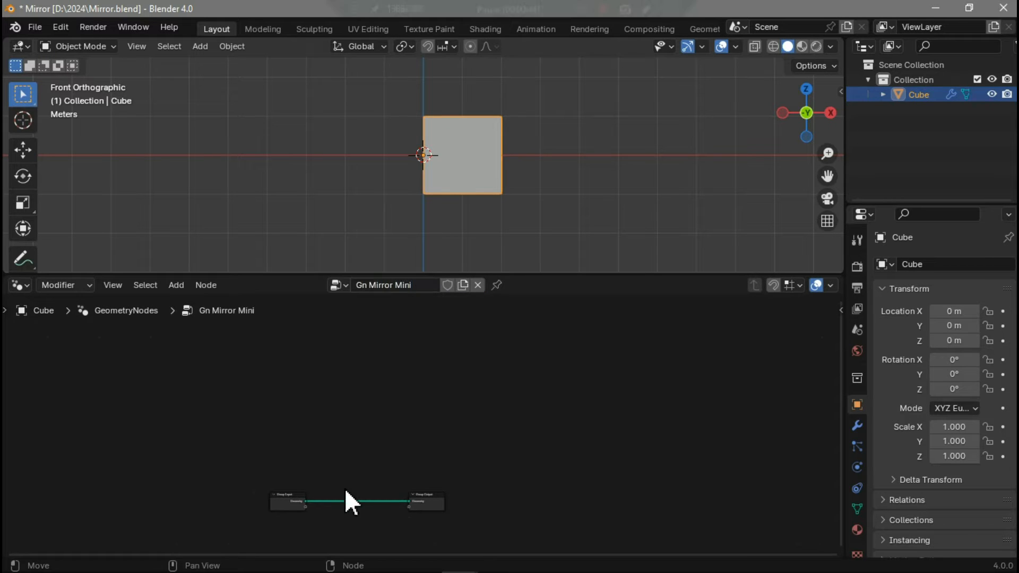
pyautogui.moveTo(330, 483); pyautogui.dragTo(388, 408, button='middle')
pyautogui.scroll(5, 378, 439)
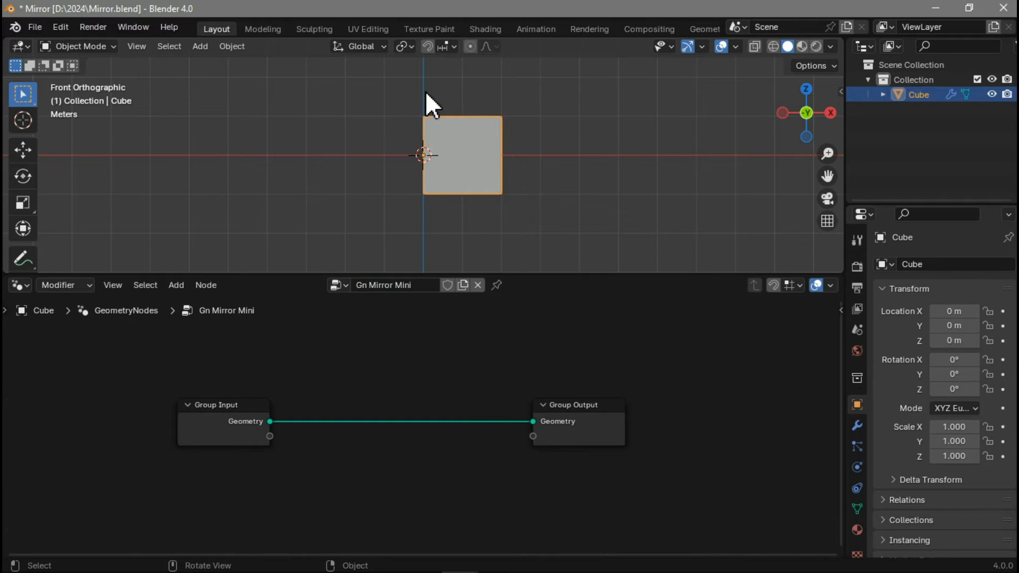
# - Sketch a vertical line along the cube face at the origin and add a Grid node below Group Input
pyautogui.moveTo(424, 80); pyautogui.dragTo(421, 210)
pyautogui.click(176, 285)
pyautogui.moveTo(207, 403)
pyautogui.moveTo(297, 465)
pyautogui.click(389, 407)
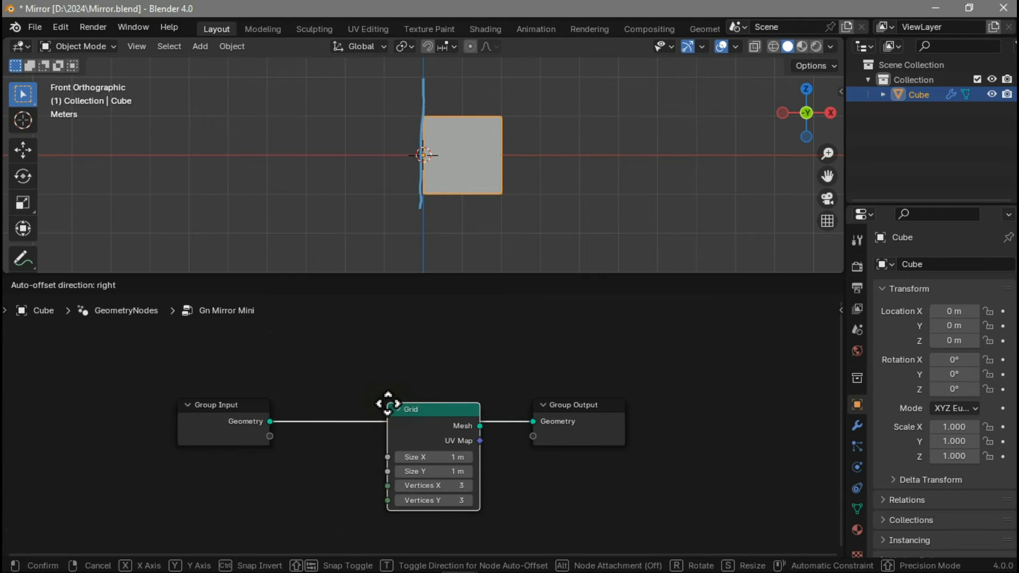
pyautogui.click(178, 460)
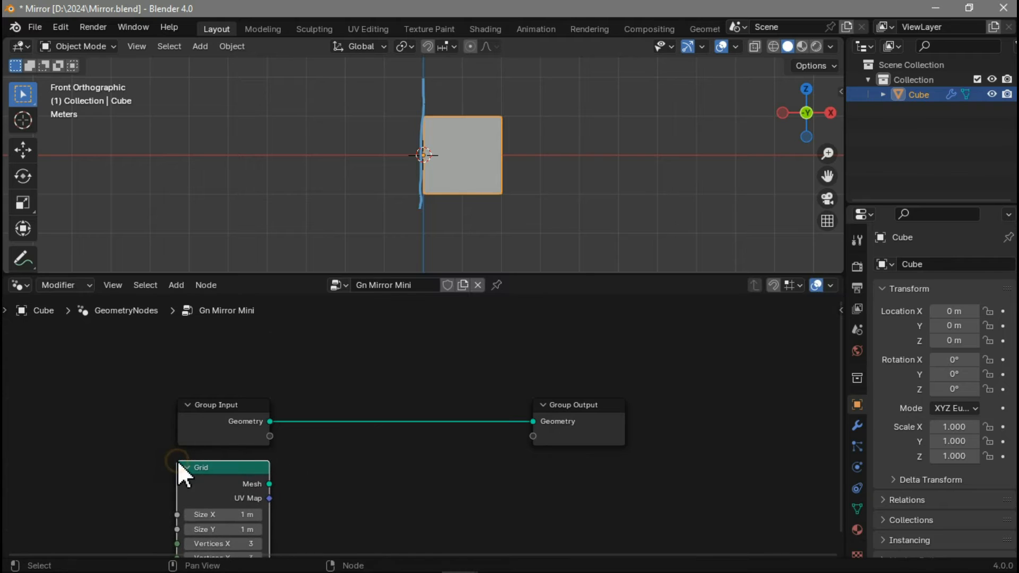
# - Set the Grid node to 2 vertices and a size of 1000 m in both X and Y
pyautogui.click(181, 493)
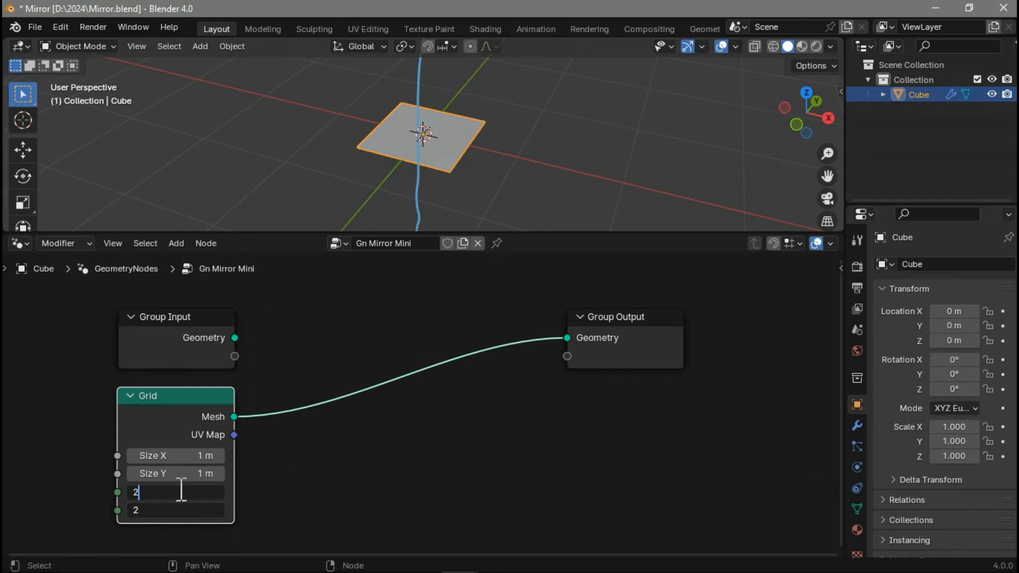
pyautogui.press('Return')
pyautogui.click(188, 458)
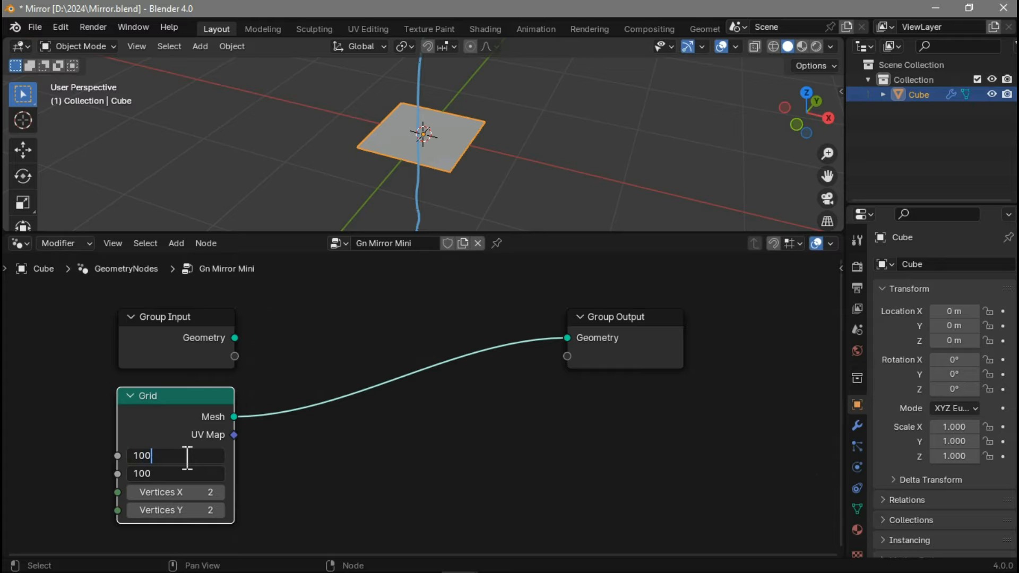
pyautogui.write('1000')
pyautogui.press('Return')
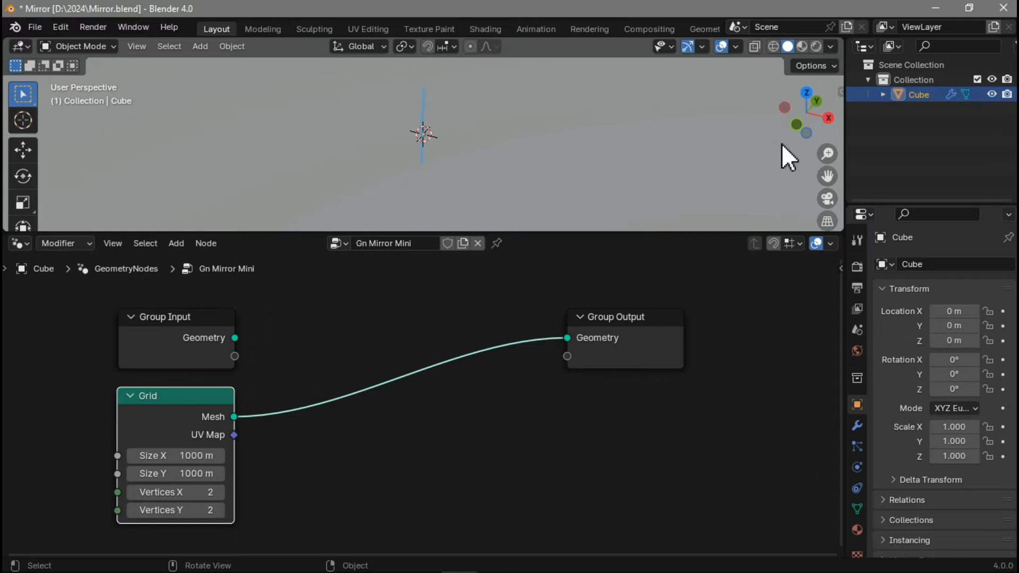
# - Insert a Transform Geometry node after the Grid and label the frame around both nodes "mirror plain"
pyautogui.click(380, 437)
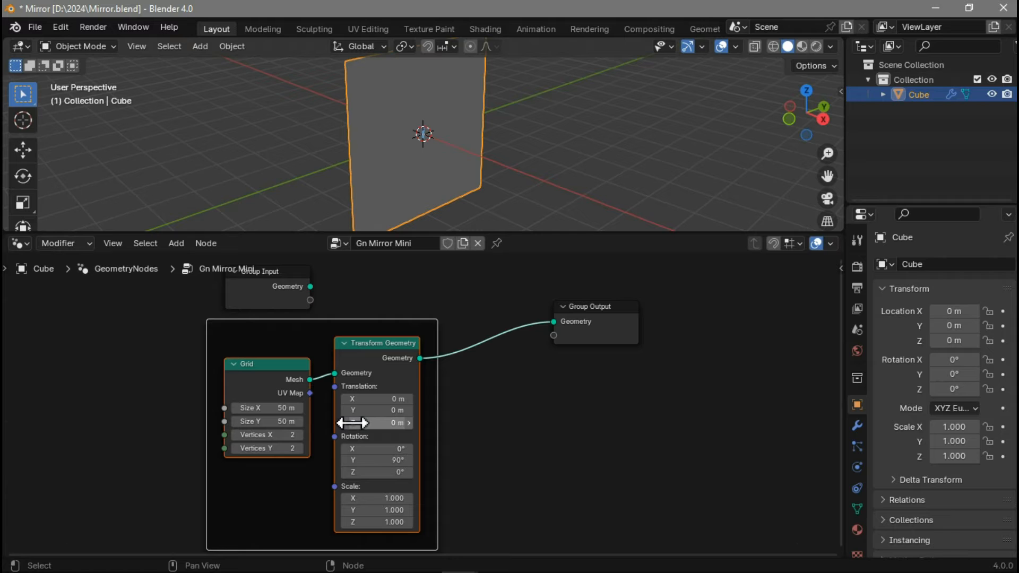
pyautogui.click(313, 320)
pyautogui.press('F2')
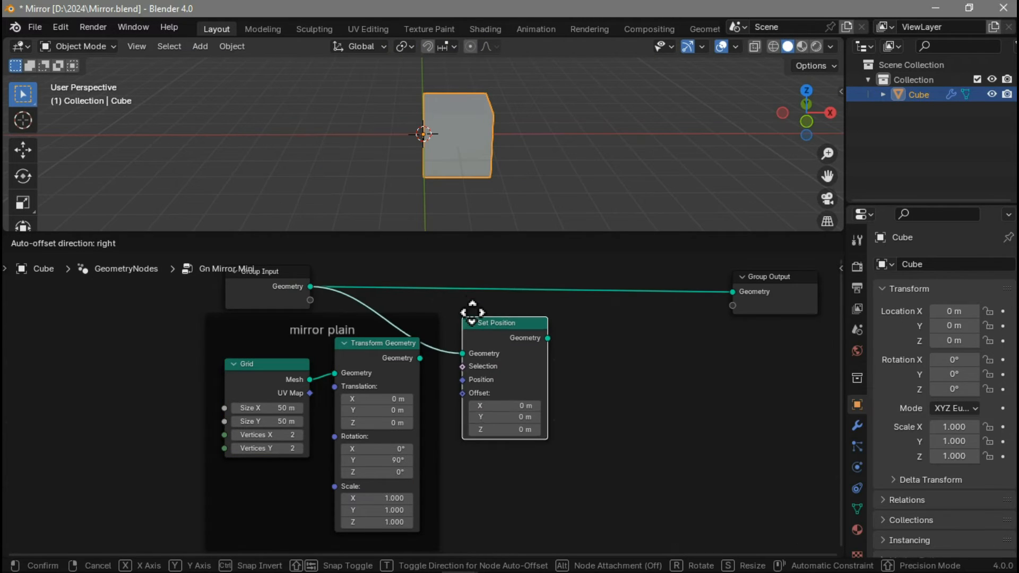
# - Place a Set Position node, fed by the Group Input geometry, between Group Input and Group Output
pyautogui.click(469, 280)
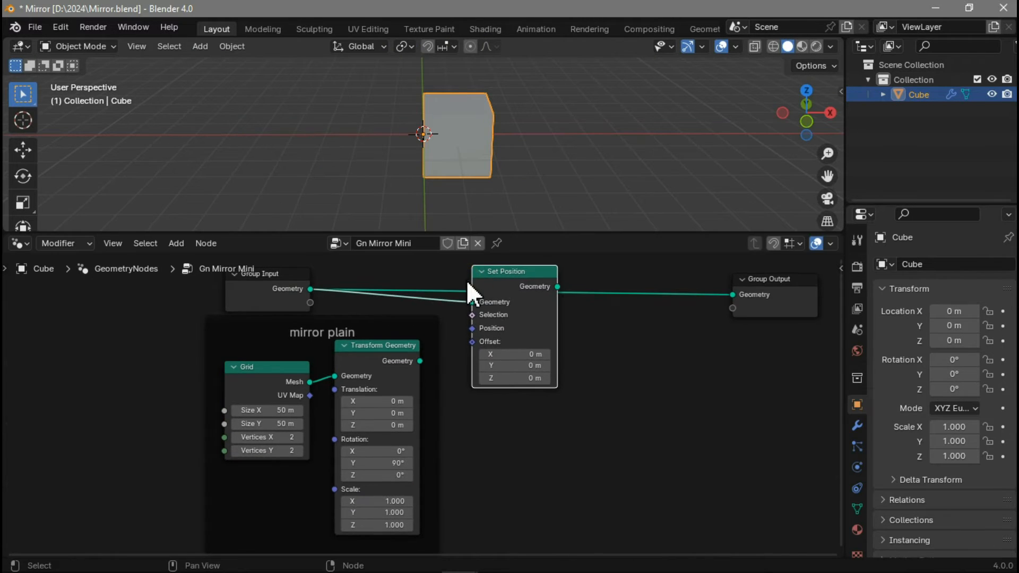
# - Connect the Set Position geometry to Group Output and move the Set Position node beside it
pyautogui.moveTo(559, 287); pyautogui.dragTo(732, 294)
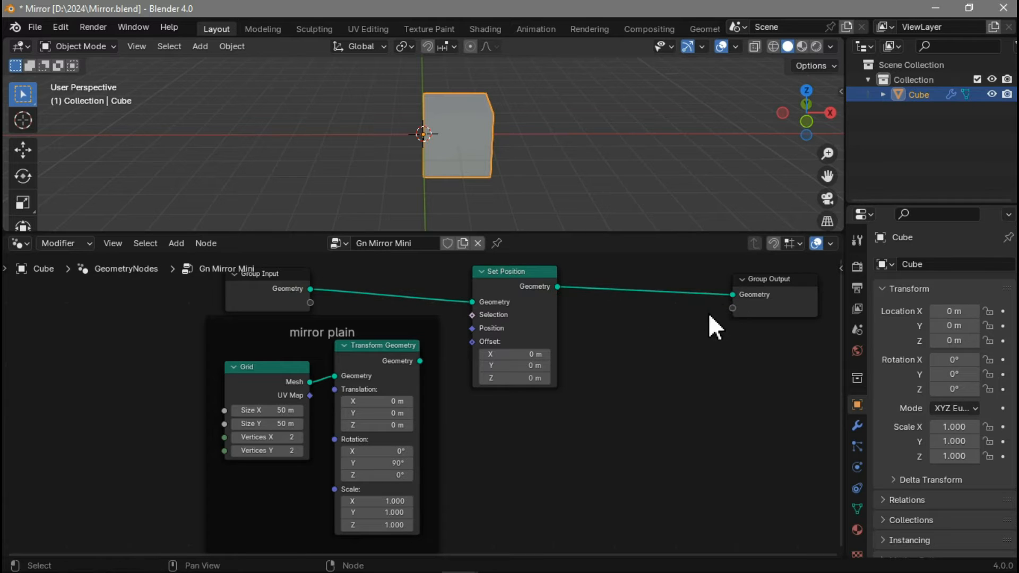
pyautogui.moveTo(504, 288); pyautogui.dragTo(681, 271)
# - Feed a Position node into the Sample Nearest Surface Value and connect the sampled value to Set Position's Position input
pyautogui.write('po')
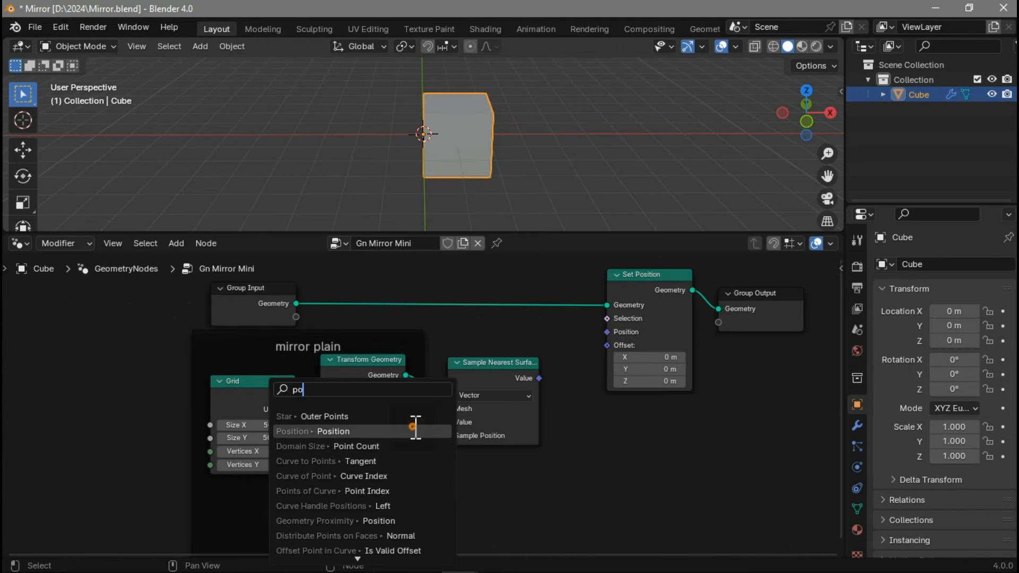
pyautogui.click(415, 430)
pyautogui.click(496, 452)
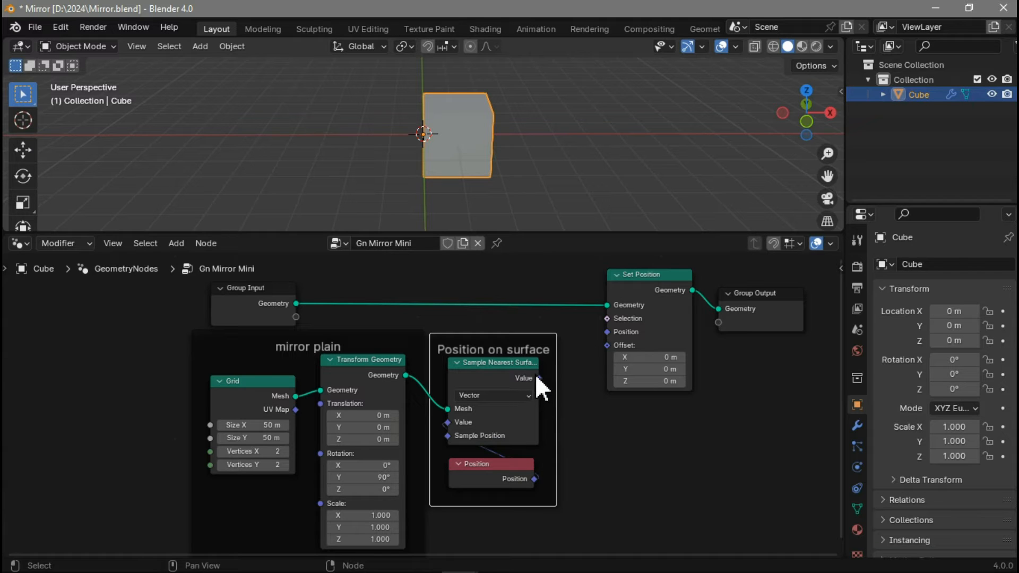
pyautogui.moveTo(540, 378); pyautogui.dragTo(608, 332)
pyautogui.moveTo(639, 210); pyautogui.dragTo(580, 139, button='middle')
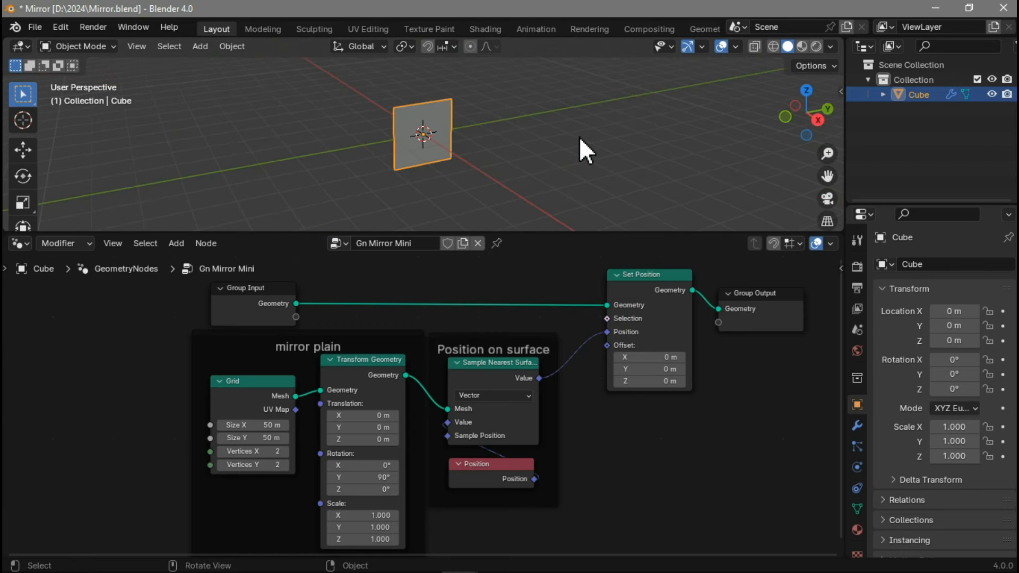
# - Move Group Output away and chain a second Set Position node after the first one
pyautogui.scroll(-1, 594, 326)
pyautogui.moveTo(594, 326); pyautogui.dragTo(770, 322)
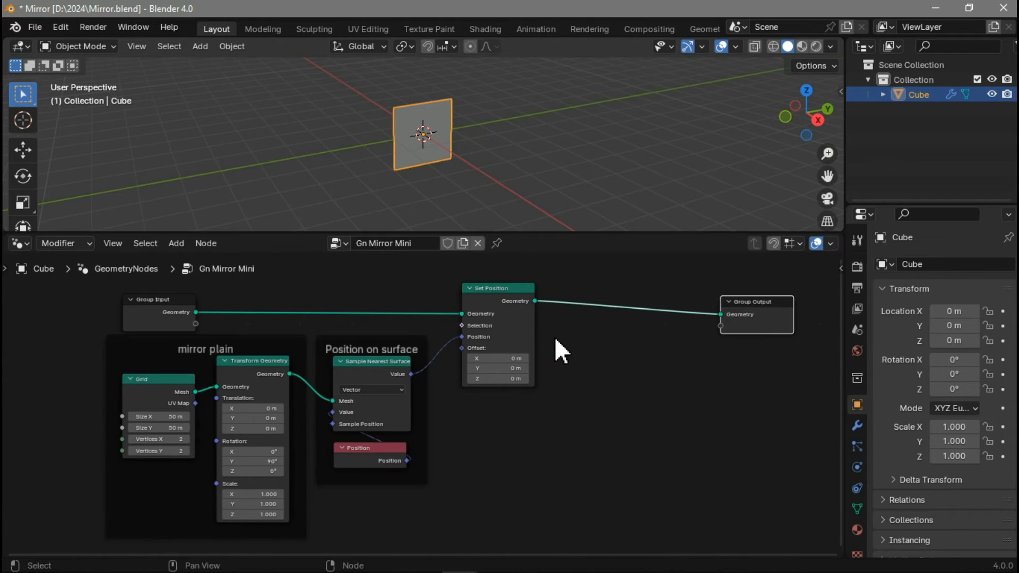
pyautogui.moveTo(535, 301); pyautogui.dragTo(565, 324)
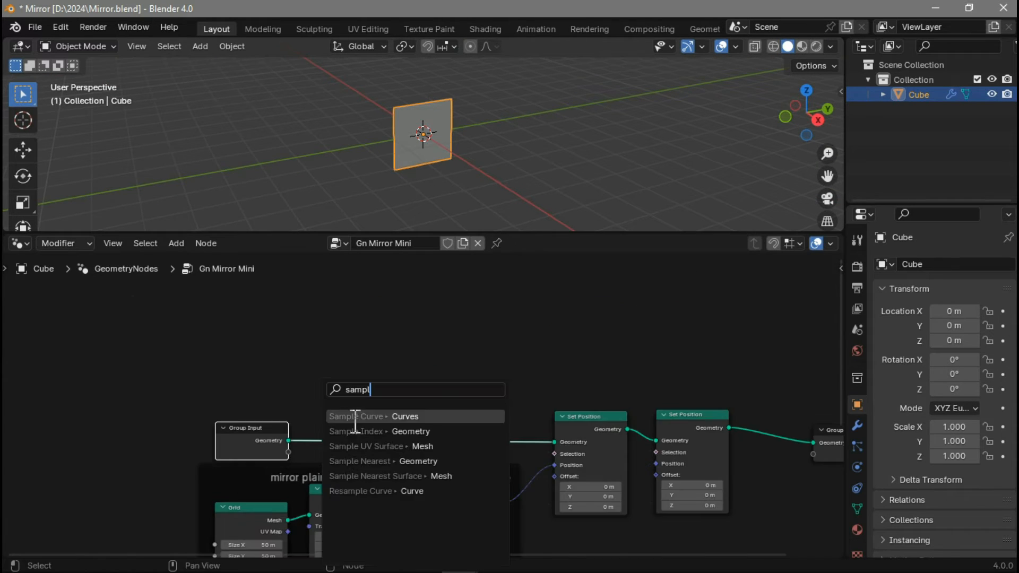
# - Add a Sample Index node on the Group Input geometry, set to Vector, with Position as Value and Index as Index
pyautogui.click(357, 430)
pyautogui.click(382, 364)
pyautogui.click(382, 351)
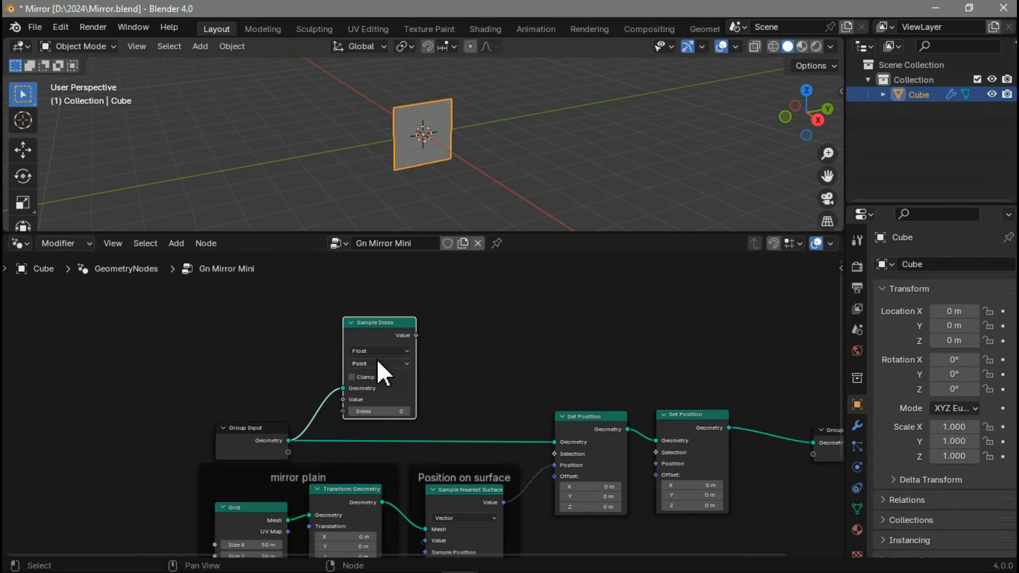
pyautogui.click(370, 400)
pyautogui.moveTo(342, 401); pyautogui.dragTo(321, 365)
pyautogui.write('p')
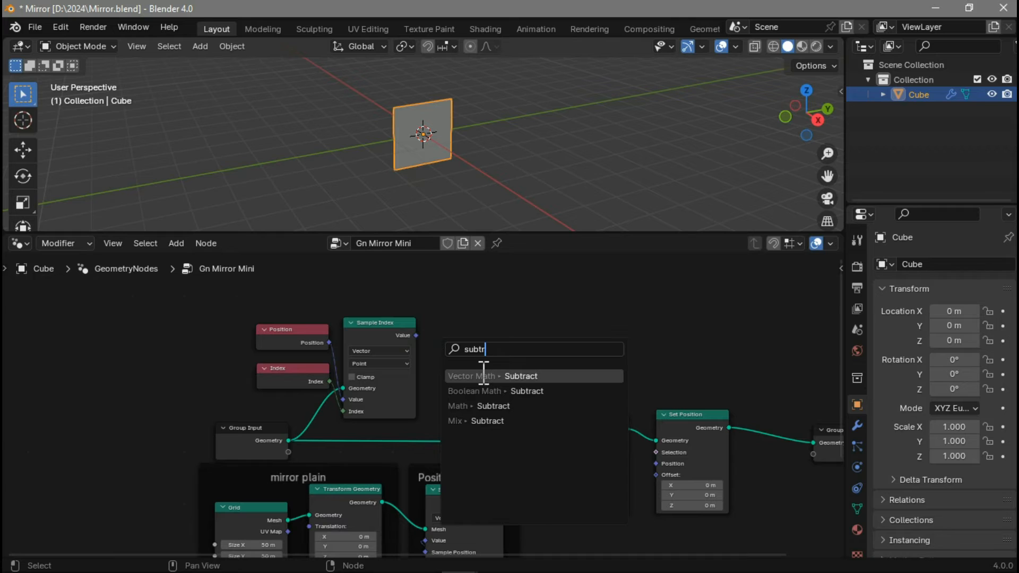
# - Add Vector Math Subtract and Add nodes after Sample Index, combining its sampled value with the Position
pyautogui.click(482, 373)
pyautogui.click(486, 350)
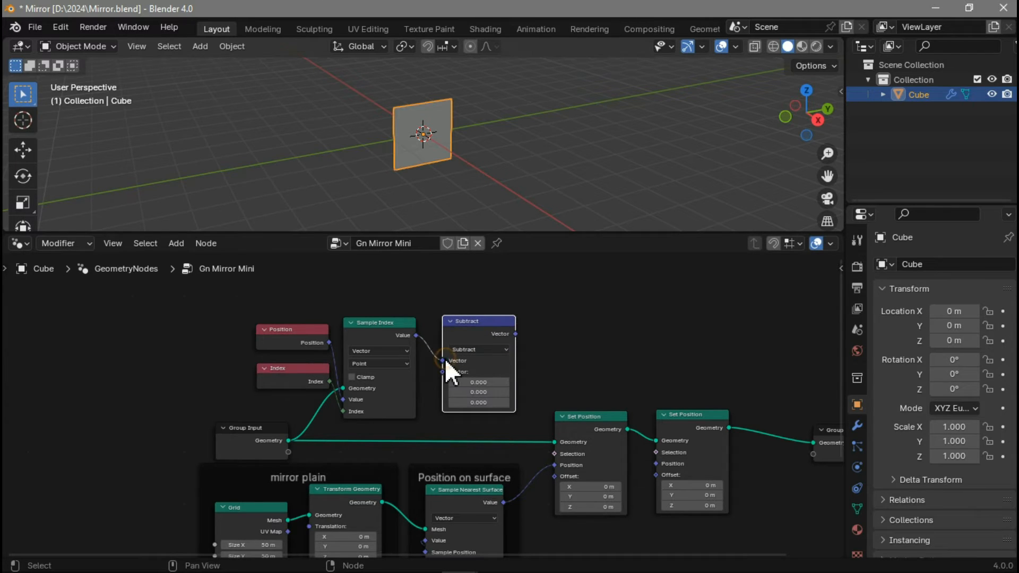
pyautogui.moveTo(445, 359); pyautogui.dragTo(383, 299)
pyautogui.write('add')
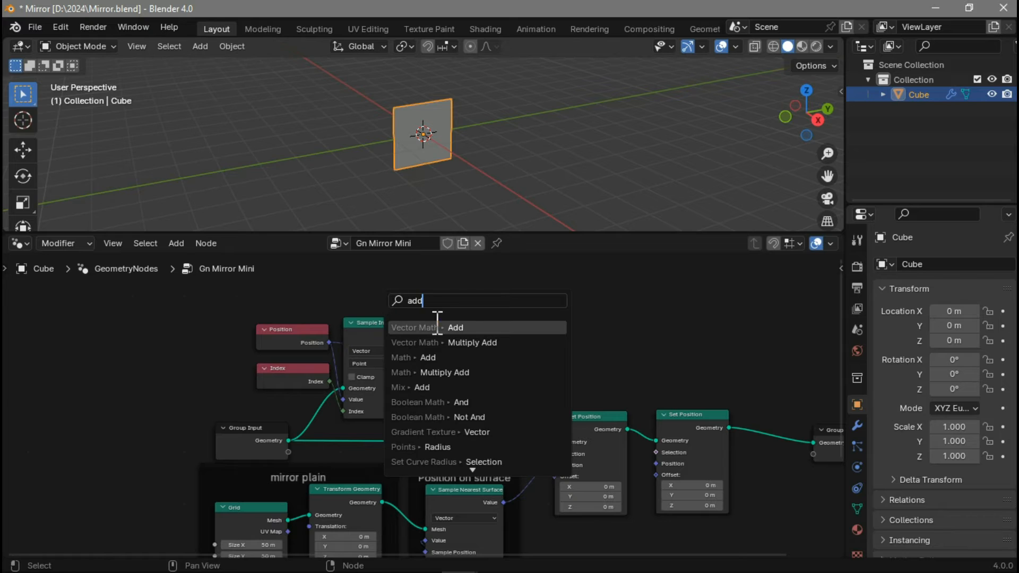
pyautogui.click(436, 326)
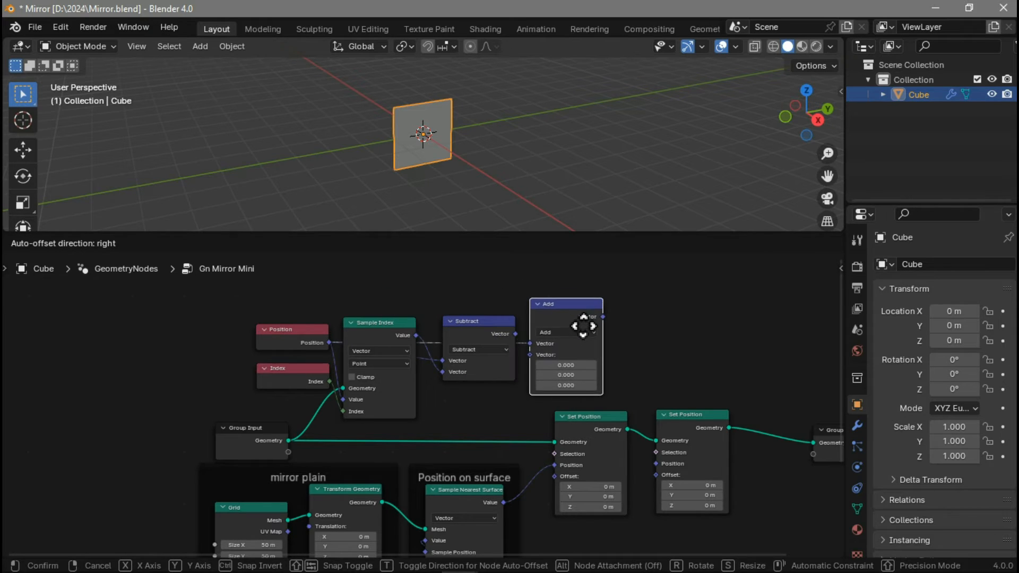
pyautogui.click(583, 327)
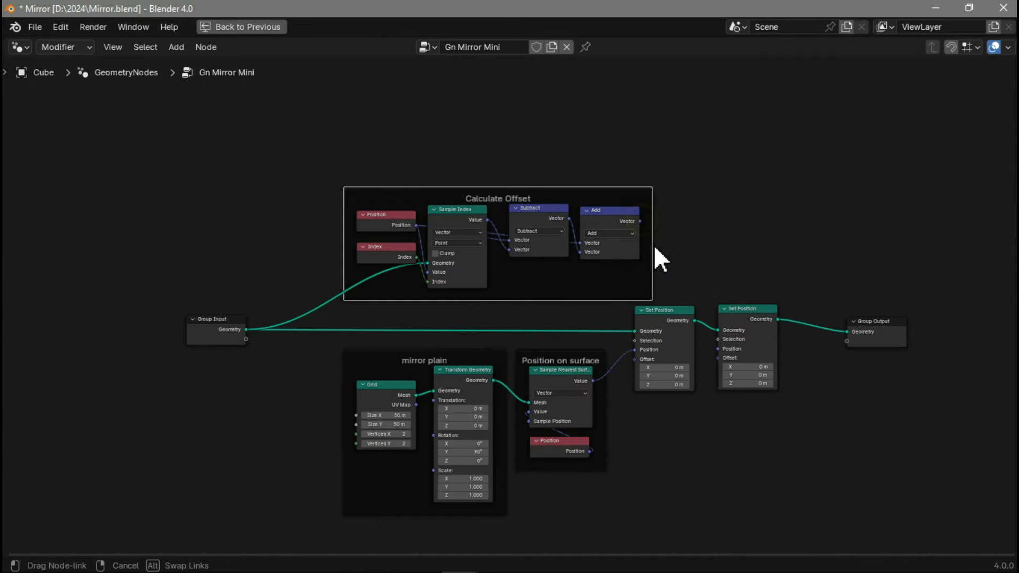
# - Connect the Add vector to the second Set Position's Position, and output the original and mirrored geometry through Join Geometry
pyautogui.moveTo(641, 222); pyautogui.dragTo(725, 349)
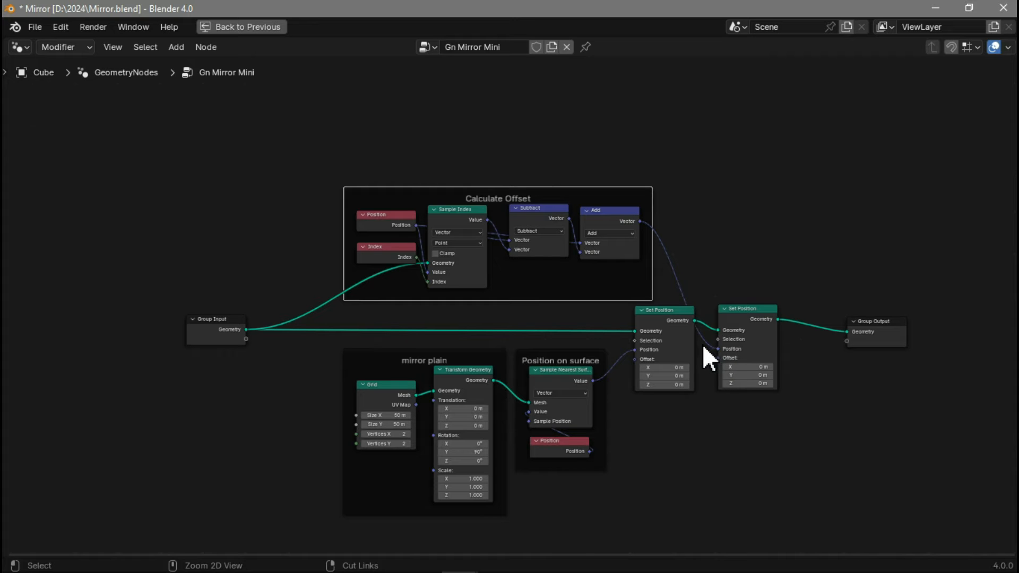
pyautogui.hotkey('ctrl', 'space')
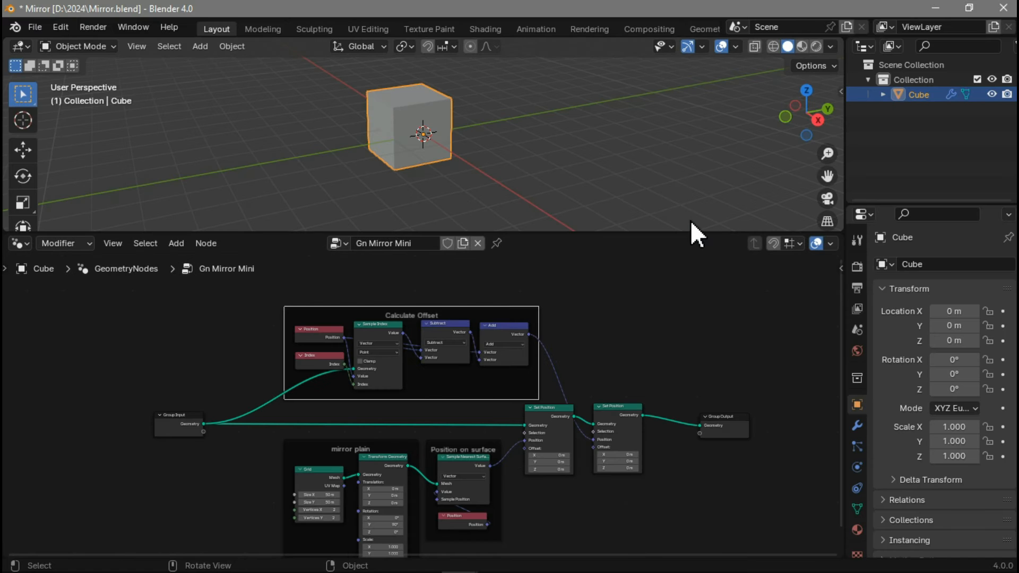
pyautogui.moveTo(424, 154); pyautogui.dragTo(357, 130, button='middle')
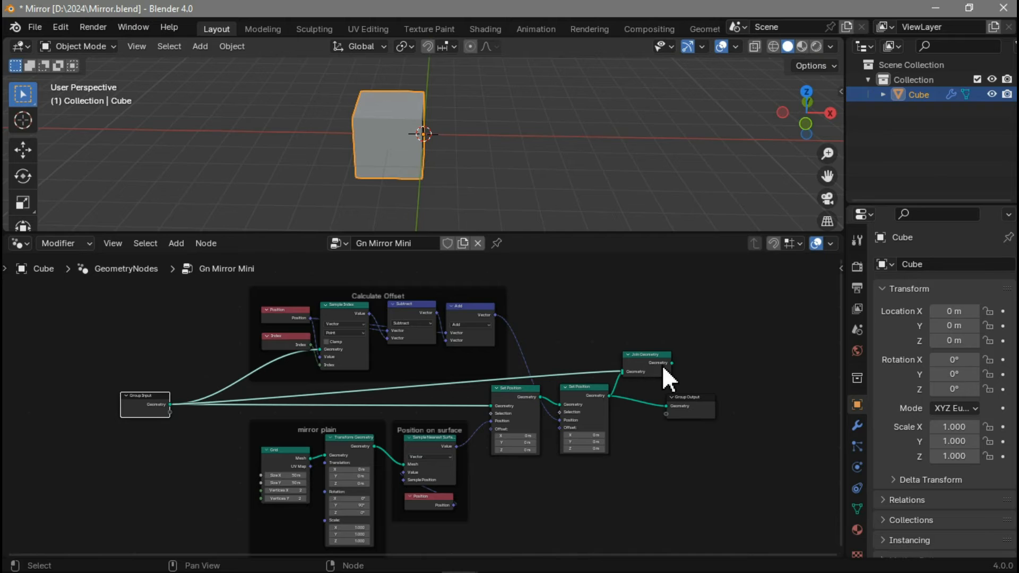
pyautogui.moveTo(671, 363); pyautogui.dragTo(726, 403)
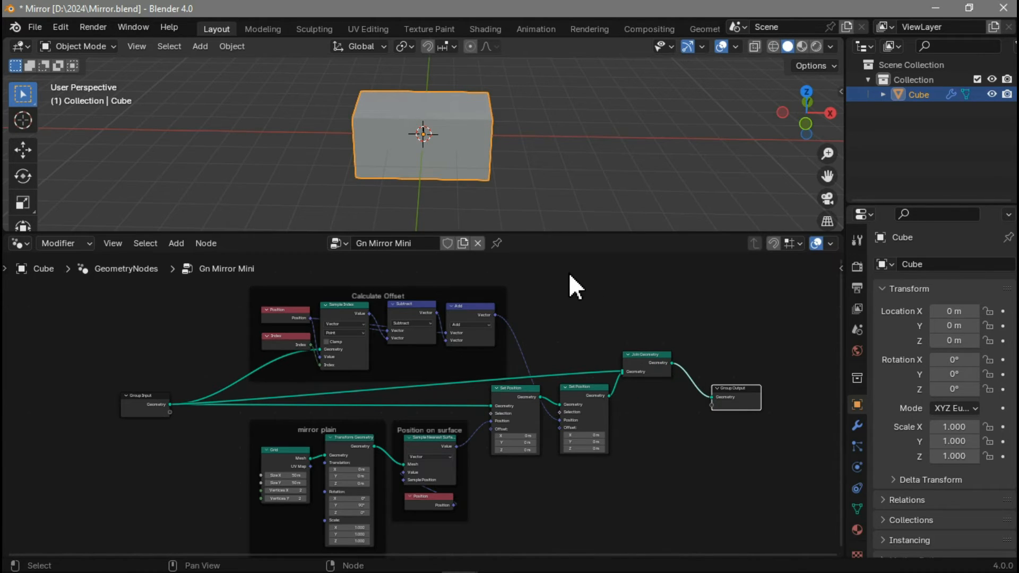
# - Move the cube's mesh along X away from the origin in Edit Mode
pyautogui.click(105, 46)
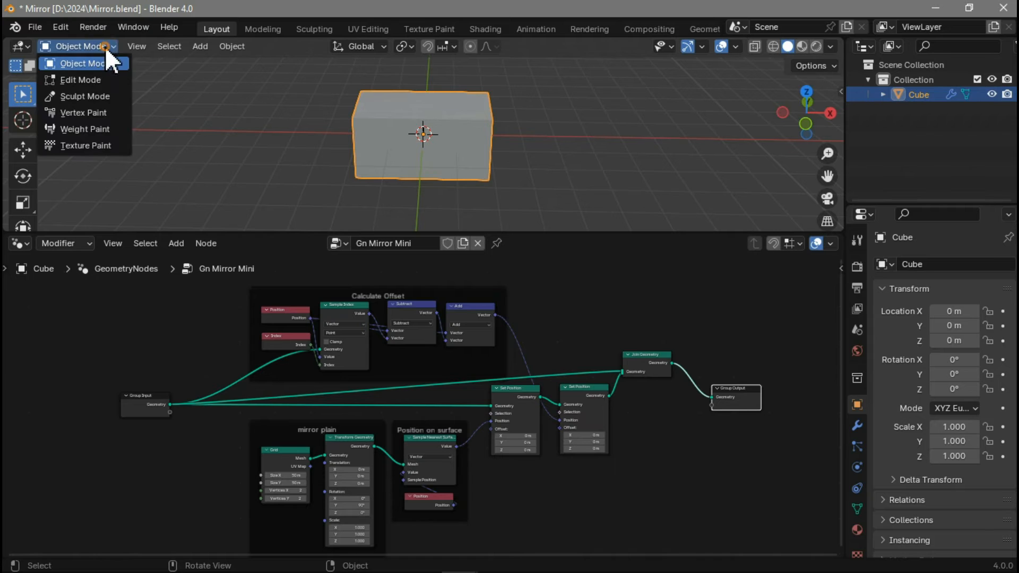
pyautogui.click(87, 80)
pyautogui.press('g')
pyautogui.press('x')
pyautogui.click(476, 144)
# - Try moving a corner vertex of the cube and changing the mirror plane's Y rotation in Transform Geometry
pyautogui.click(522, 121)
pyautogui.press('g')
pyautogui.click(530, 153)
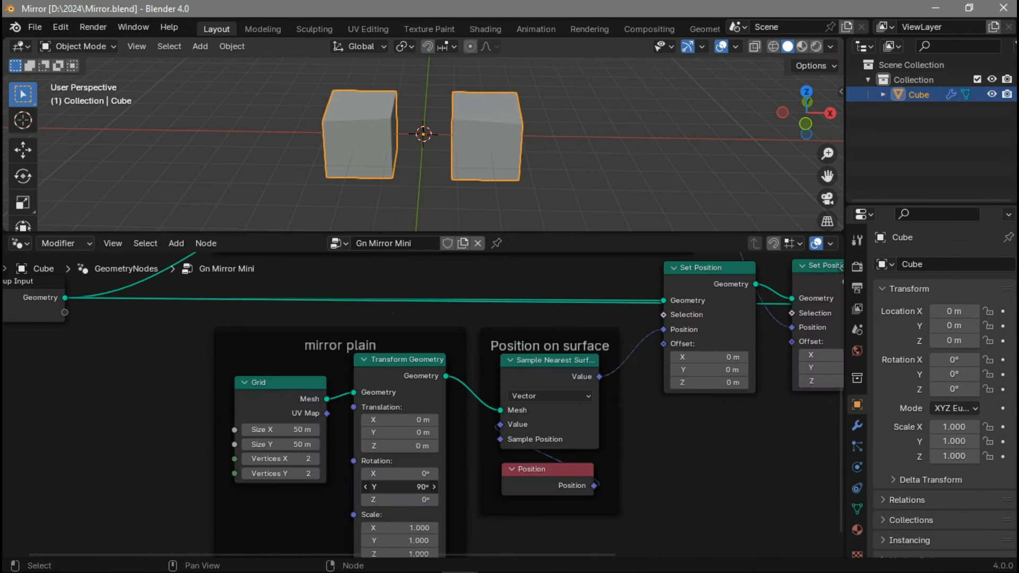
pyautogui.moveTo(403, 487)
pyautogui.mouseDown()
pyautogui.moveTo(372, 487)
pyautogui.moveTo(414, 487)
pyautogui.mouseUp()
# - Make room before Join Geometry and route the second Set Position through a Mesh Boolean set to Difference into Group Output
pyautogui.scroll(-2, 435, 457)
pyautogui.moveTo(440, 446); pyautogui.dragTo(263, 451, button='middle')
pyautogui.moveTo(260, 391); pyautogui.dragTo(601, 345)
pyautogui.moveTo(616, 156); pyautogui.dragTo(664, 212, button='middle')
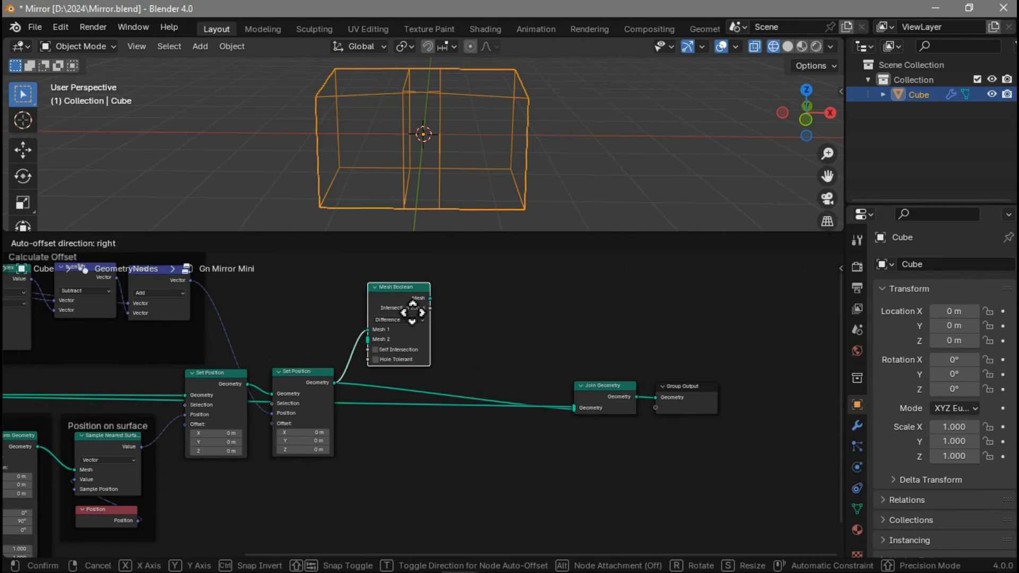
pyautogui.click(412, 312)
pyautogui.moveTo(429, 291); pyautogui.dragTo(668, 295)
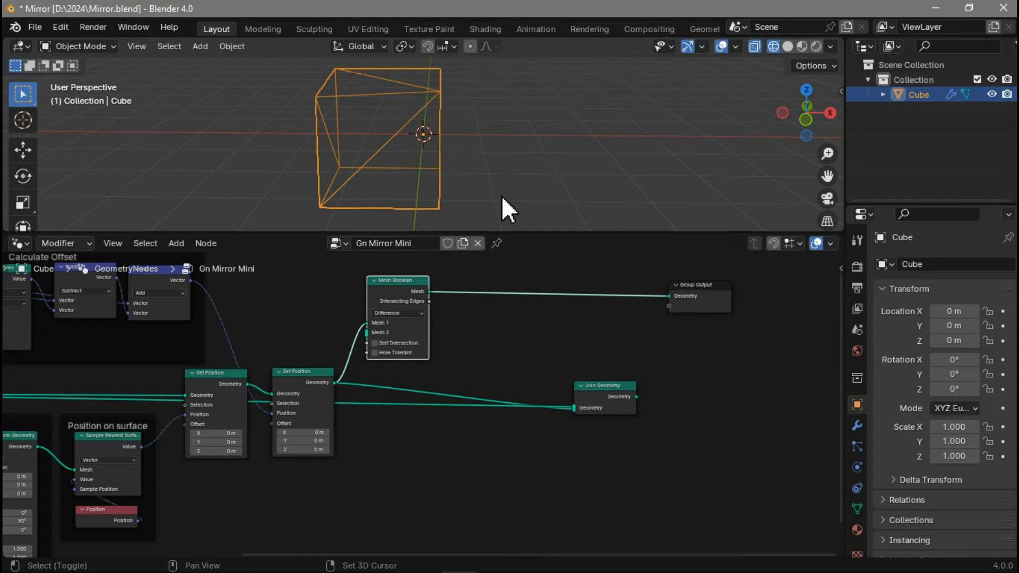
# - Use the mirror plane as Mesh 2 of the Boolean in solid view, and pass the Boolean mesh to a Switch's True input
pyautogui.hotkey('shift', 'z')
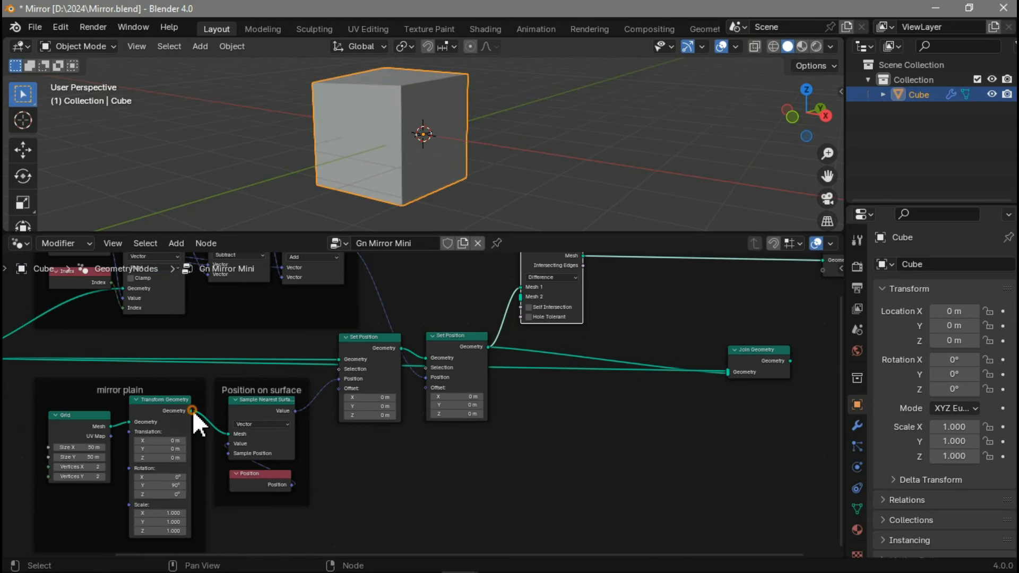
pyautogui.moveTo(192, 411); pyautogui.dragTo(520, 299)
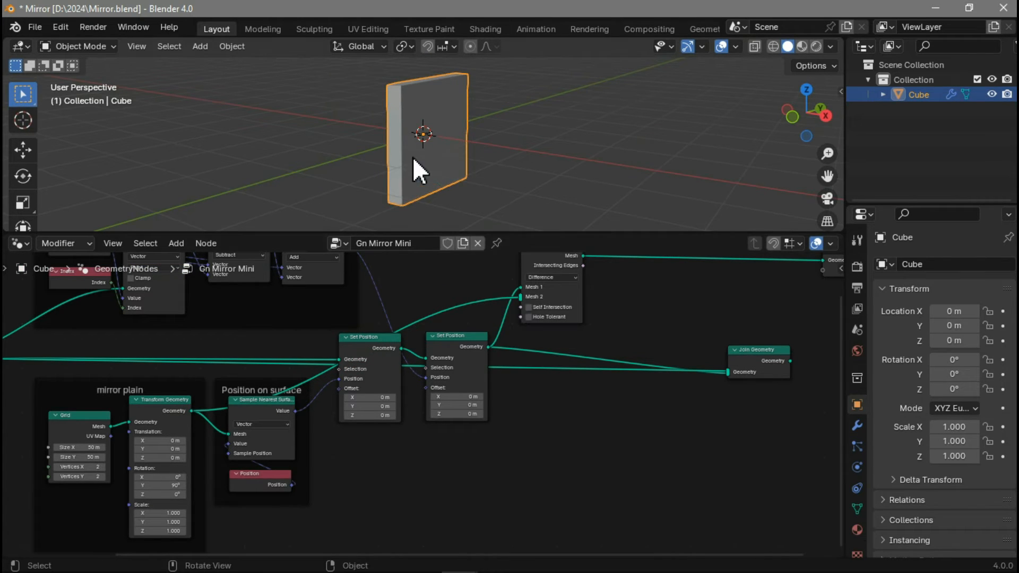
pyautogui.moveTo(414, 159); pyautogui.dragTo(494, 181, button='middle')
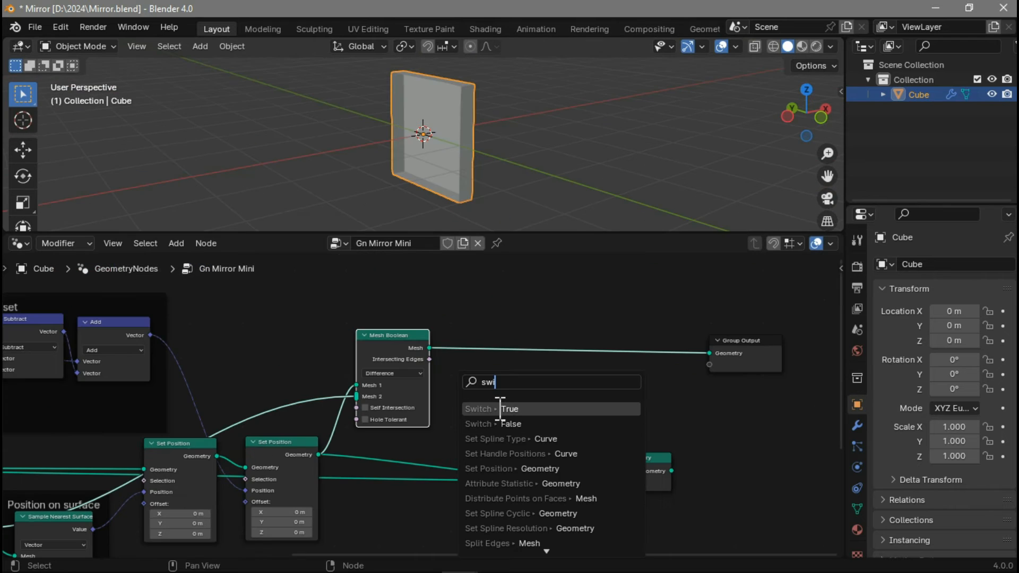
pyautogui.click(495, 411)
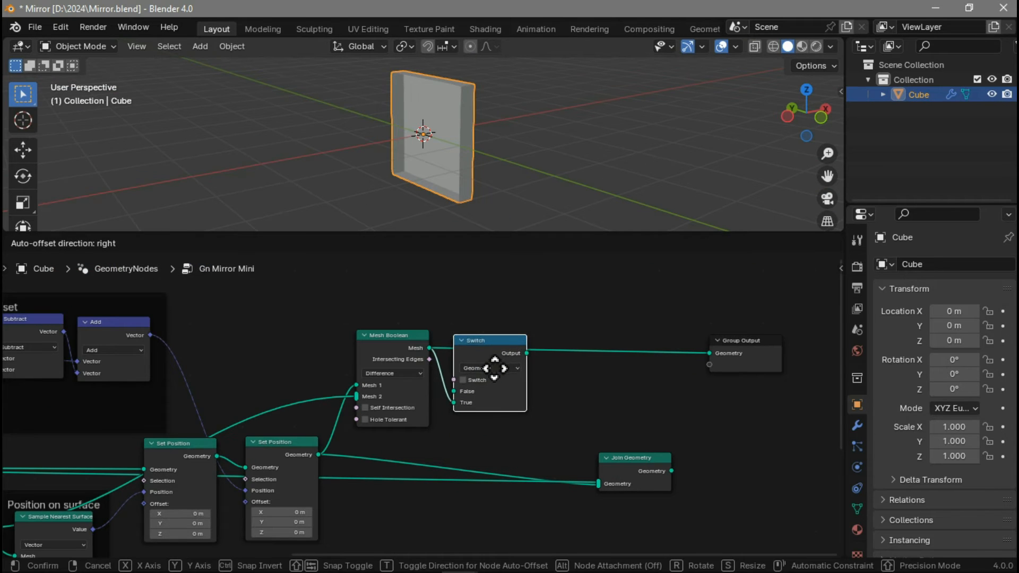
pyautogui.click(495, 368)
# - Feed the unflipped mirror plane into the Switch after Flip Faces and enclose both nodes in a frame
pyautogui.moveTo(265, 323); pyautogui.dragTo(550, 457)
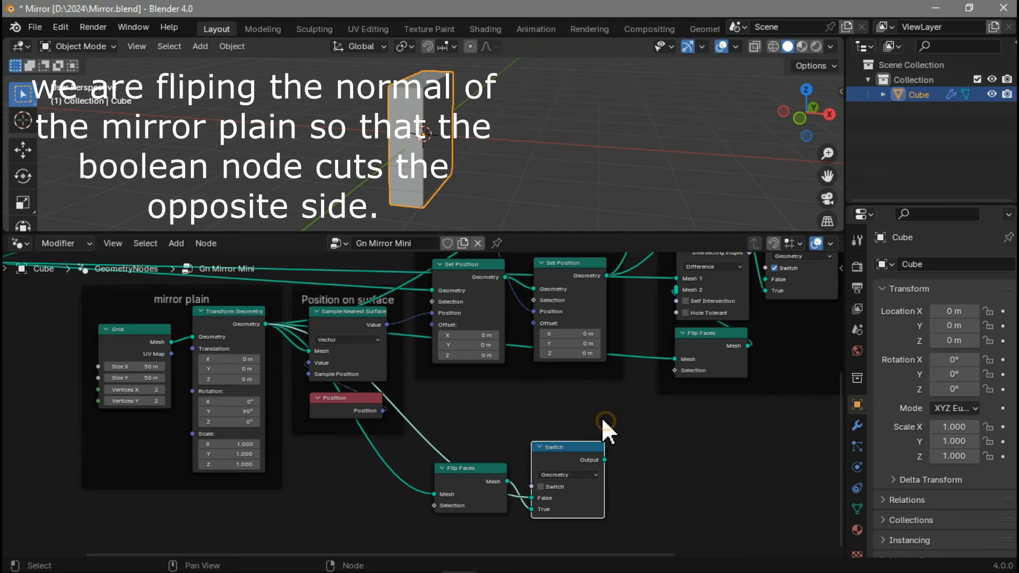
pyautogui.moveTo(604, 418); pyautogui.dragTo(486, 505)
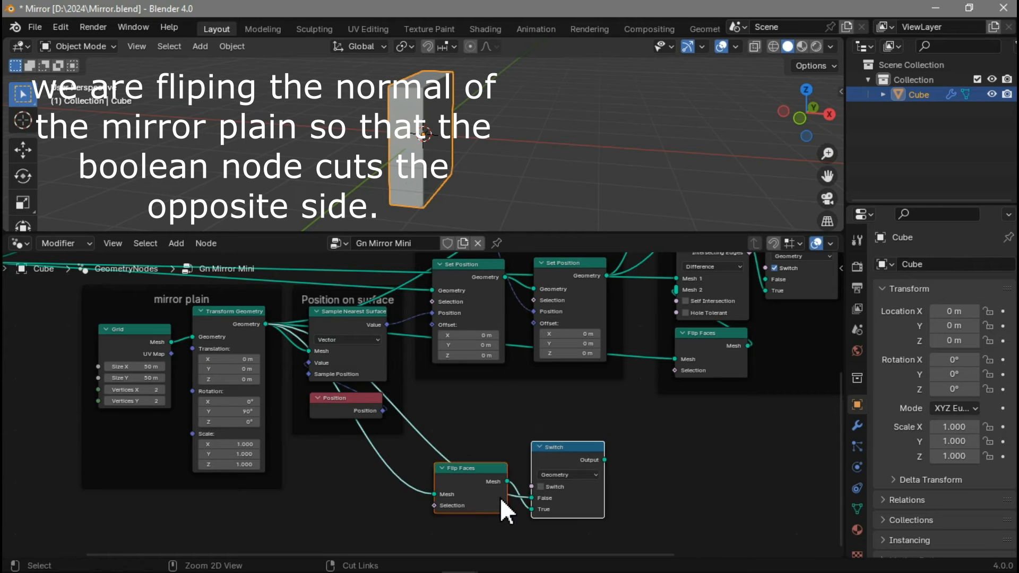
pyautogui.hotkey('ctrl', 'j')
# - Connect the flip Switch output to the Flip Faces node of the Boolean section and maximize the node editor
pyautogui.scroll(-1, 596, 452)
pyautogui.moveTo(578, 451); pyautogui.dragTo(640, 365)
pyautogui.moveTo(611, 403); pyautogui.dragTo(580, 471, button='middle')
pyautogui.hotkey('ctrl', 'space')
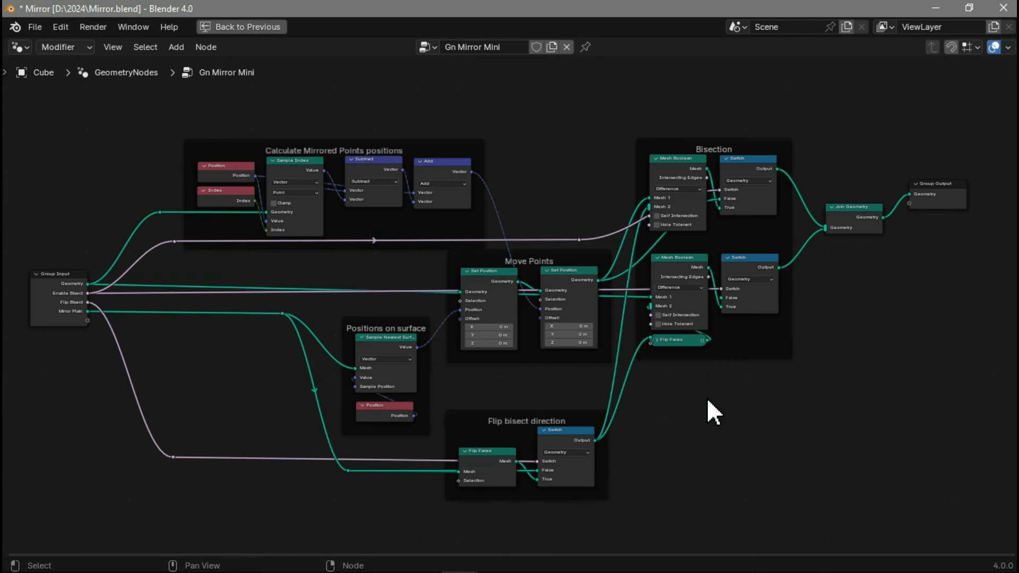
# - Replace Gn Mirror Mini with a new node tree named GN Mirror v1 and feed its Grid into a Transform Geometry node
pyautogui.click(567, 47)
pyautogui.click(514, 49)
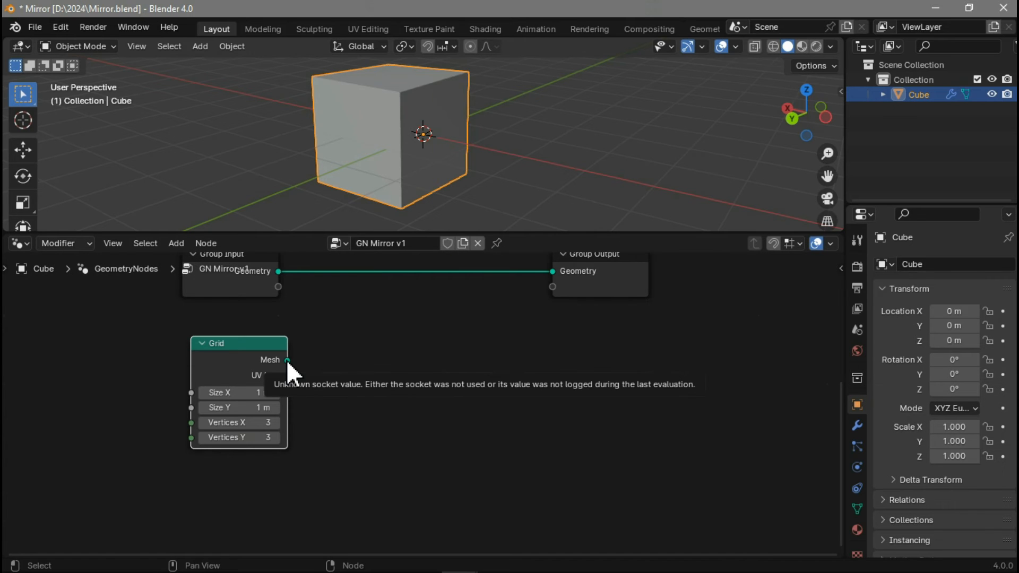
pyautogui.moveTo(286, 360); pyautogui.dragTo(329, 360)
pyautogui.write('tran')
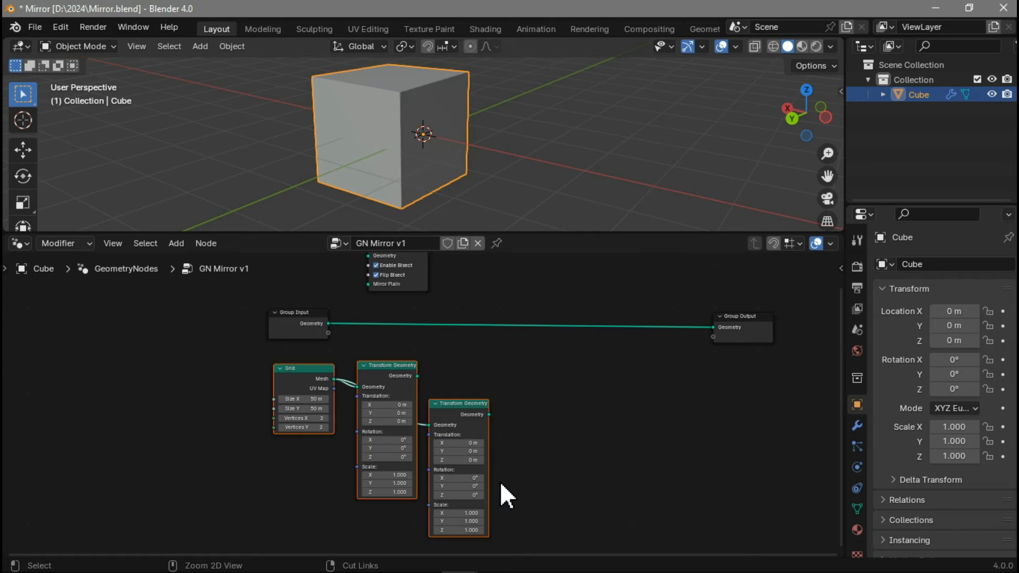
# - Frame the Grid and both Transform Geometry nodes together and label the frame "Mirror Plains"
pyautogui.hotkey('ctrl', 'j')
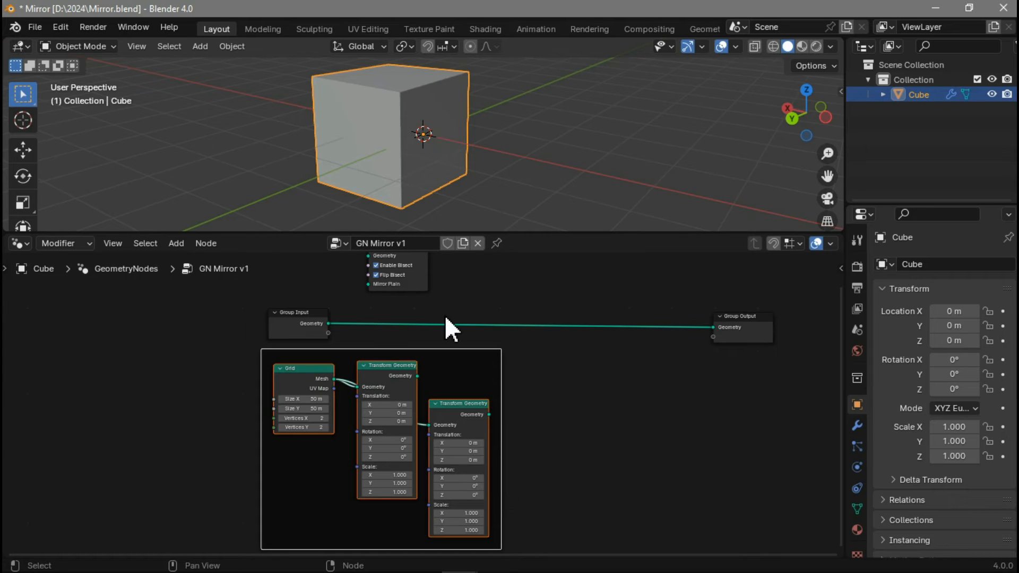
pyautogui.click(447, 349)
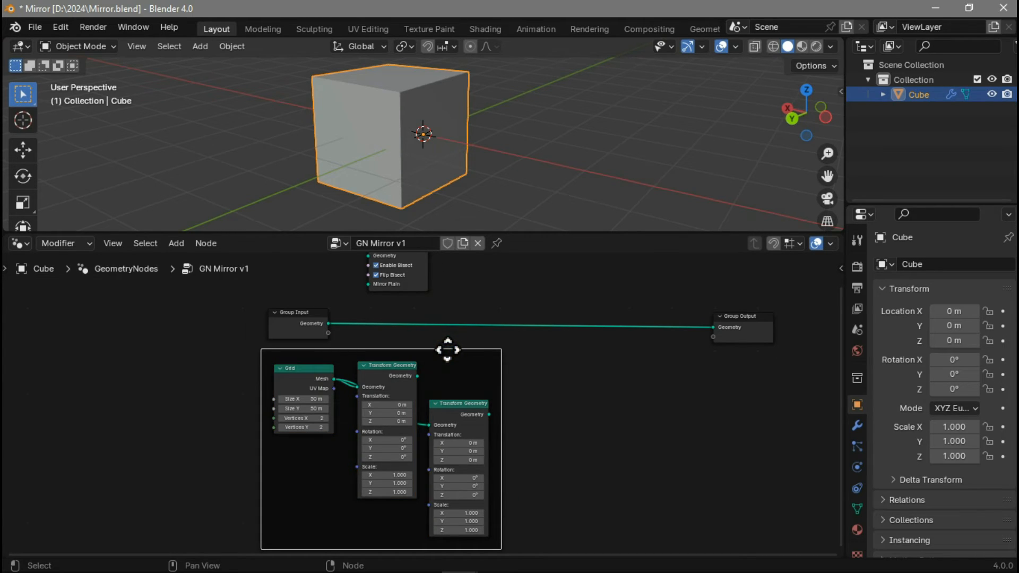
pyautogui.press('F2')
pyautogui.write('mirror')
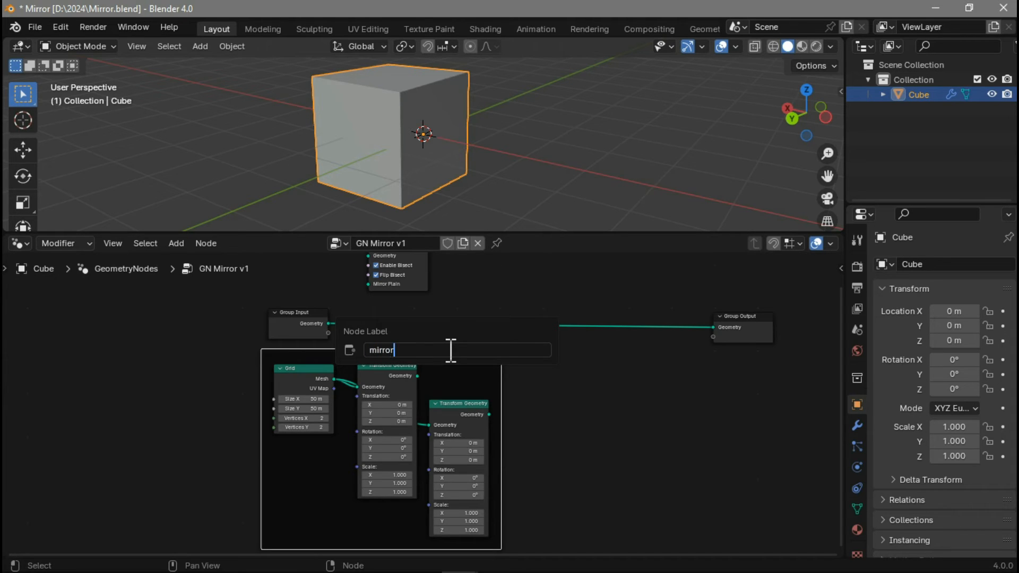
pyautogui.write('Plains')
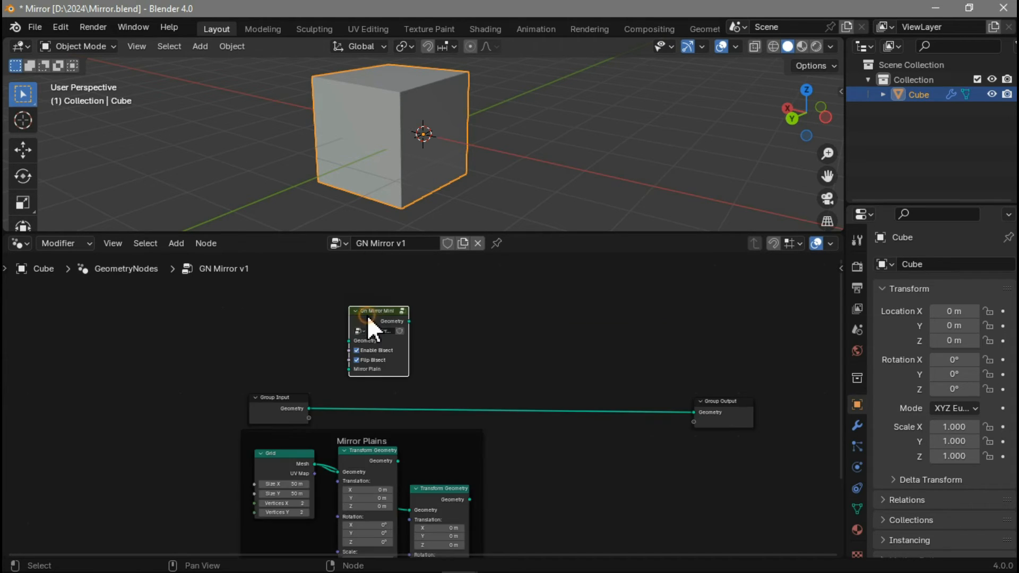
# - Duplicate the Gn Mirror Mini group node and insert a Switch between the first and second copies
pyautogui.hotkey('shift', 'd')
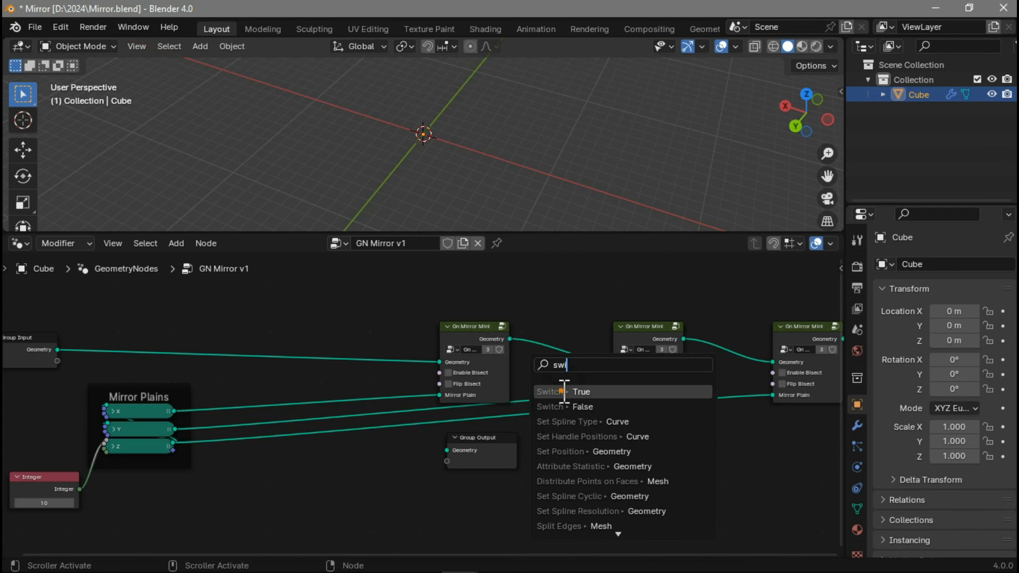
pyautogui.click(563, 389)
pyautogui.click(584, 370)
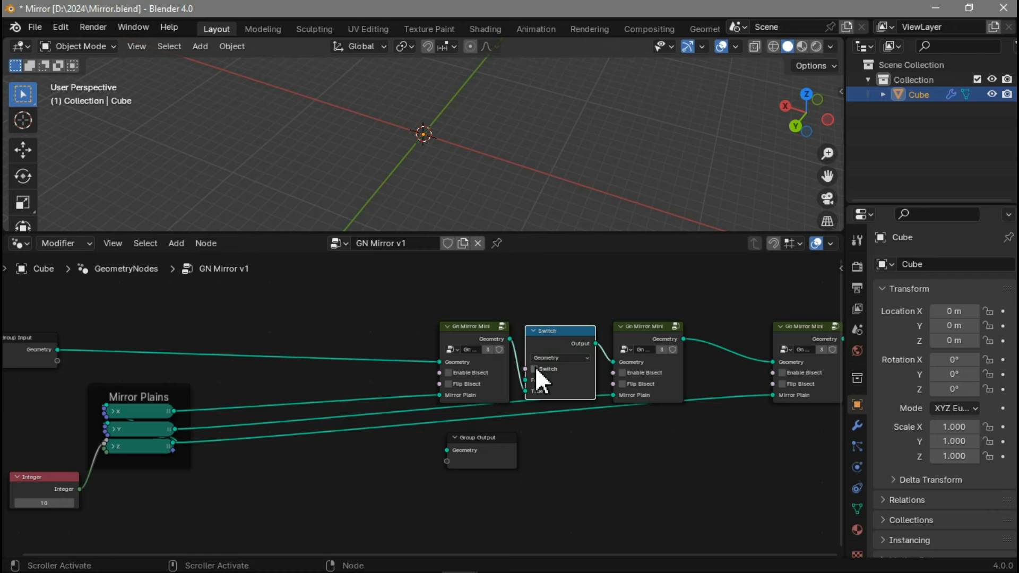
# - Duplicate the Switch before and after the third Gn Mirror Mini, and connect that group's geometry to the last Switch's True input
pyautogui.hotkey('shift', 'd')
pyautogui.click(715, 346)
pyautogui.moveTo(657, 406); pyautogui.dragTo(466, 374, button='middle')
pyautogui.scroll(2, 467, 374)
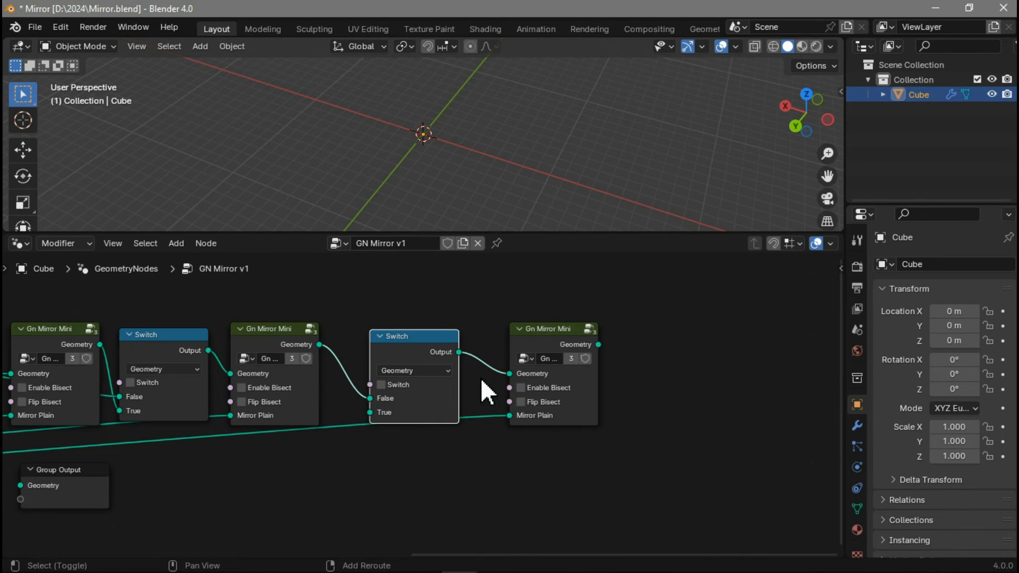
pyautogui.hotkey('shift', 'd')
pyautogui.click(733, 357)
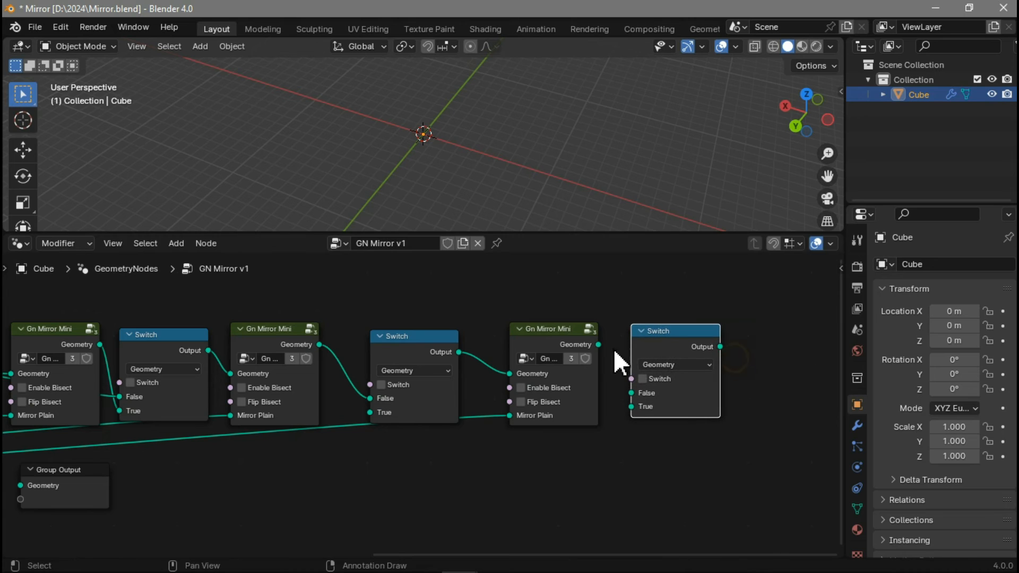
pyautogui.moveTo(598, 344); pyautogui.dragTo(644, 410)
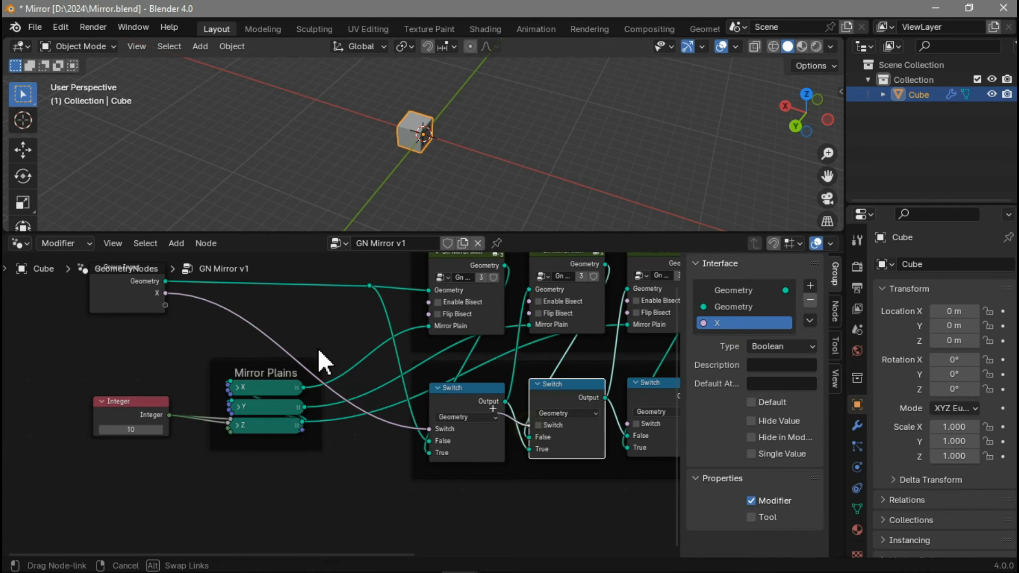
# - Expose the toggles of the second and third Switch nodes as group inputs named Y and Z
pyautogui.moveTo(387, 373); pyautogui.dragTo(165, 305)
pyautogui.doubleClick(732, 339)
pyautogui.write('Y')
pyautogui.press('Return')
pyautogui.moveTo(637, 372); pyautogui.dragTo(527, 393, button='middle')
pyautogui.moveTo(517, 445); pyautogui.dragTo(55, 339)
pyautogui.doubleClick(743, 356)
pyautogui.write('Z')
pyautogui.press('Return')
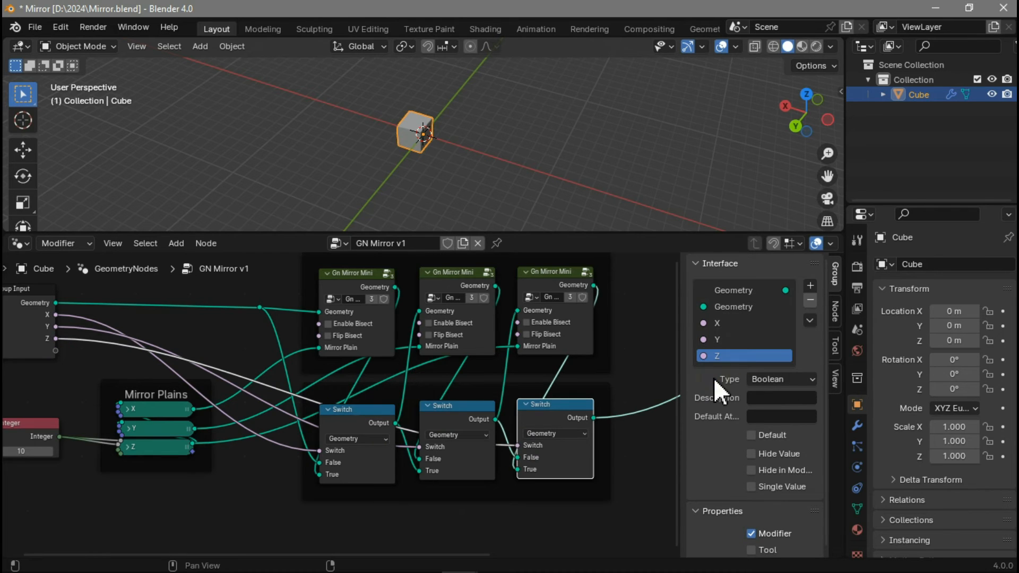
# - Add a panel named Axis to the group interface
pyautogui.click(810, 286)
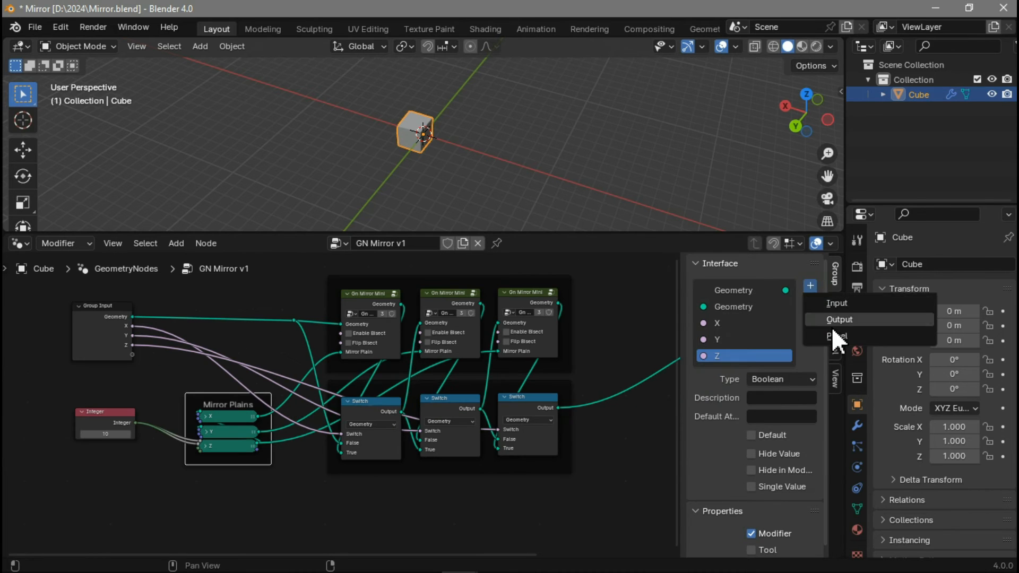
pyautogui.click(832, 326)
pyautogui.doubleClick(740, 370)
pyautogui.write('aXIS')
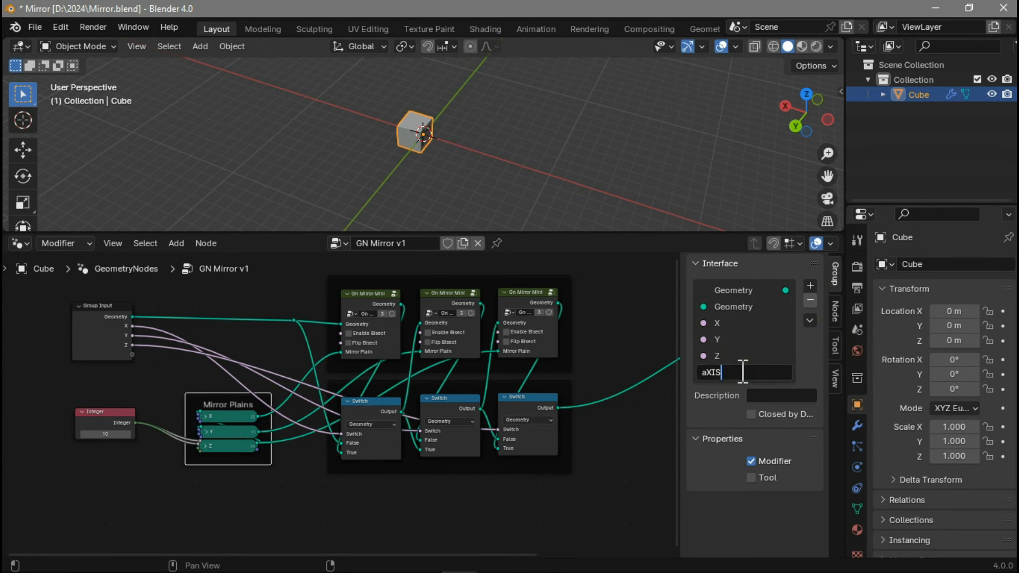
pyautogui.press('BackSpace')
pyautogui.press('BackSpace')
# - Add another interface panel named Bisect
pyautogui.click(810, 285)
pyautogui.click(832, 327)
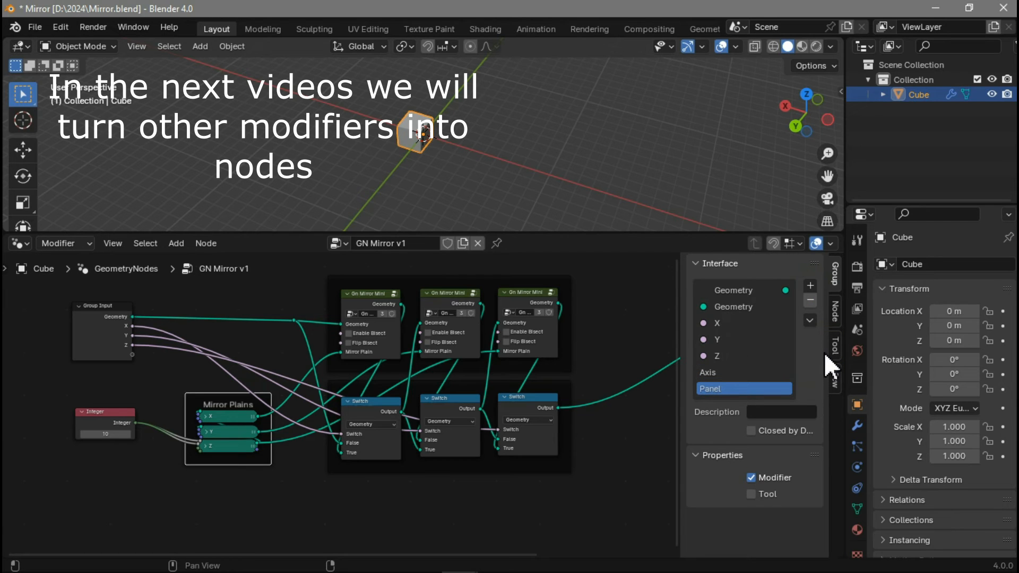
pyautogui.press('t')
pyautogui.doubleClick(751, 389)
pyautogui.write('Bisect')
pyautogui.press('Return')
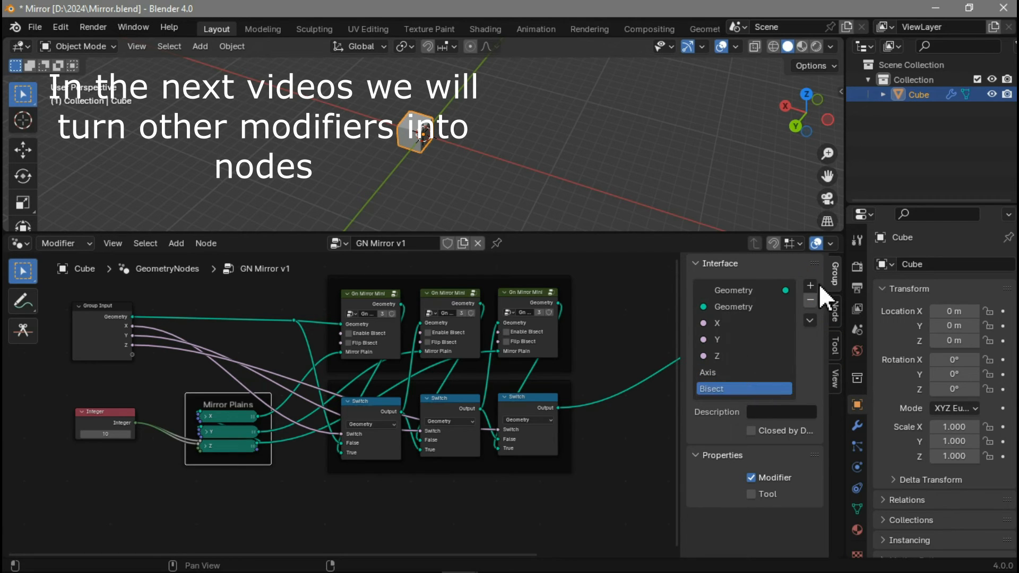
# - Add an interface panel named Flip and move the X, Y and Z sockets into the Axis panel
pyautogui.click(811, 286)
pyautogui.click(831, 326)
pyautogui.doubleClick(729, 405)
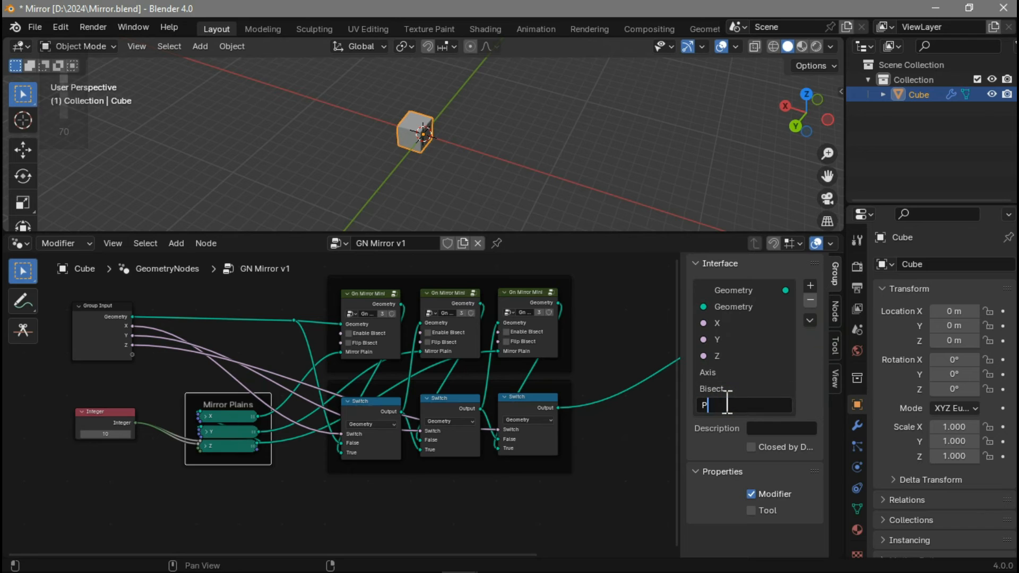
pyautogui.press('Return')
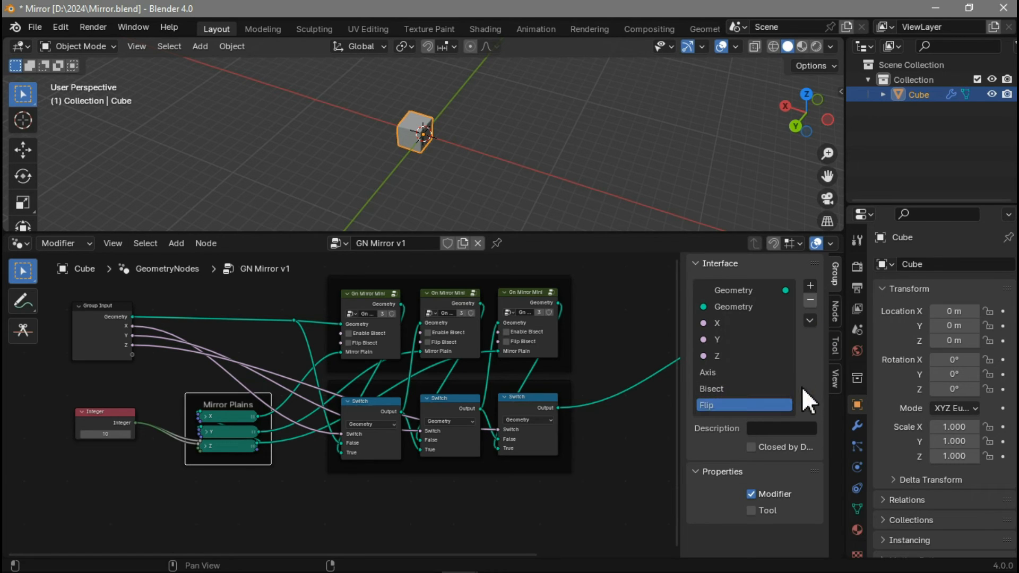
pyautogui.moveTo(717, 323); pyautogui.dragTo(716, 372)
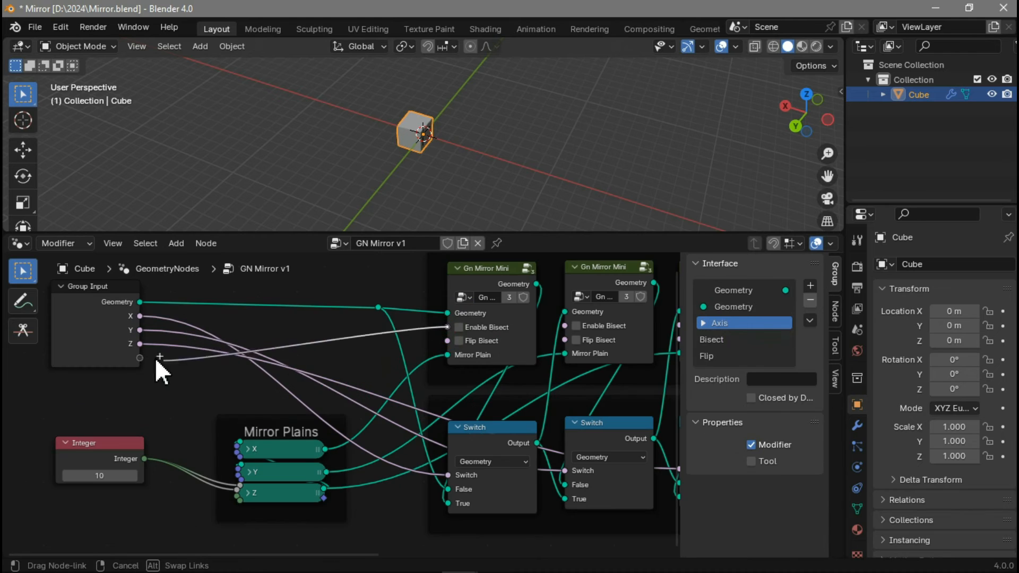
# - Expose the three Enable Bisect inputs as group inputs X, Y and Z and move them into the Bisect panel
pyautogui.moveTo(160, 364); pyautogui.dragTo(448, 327)
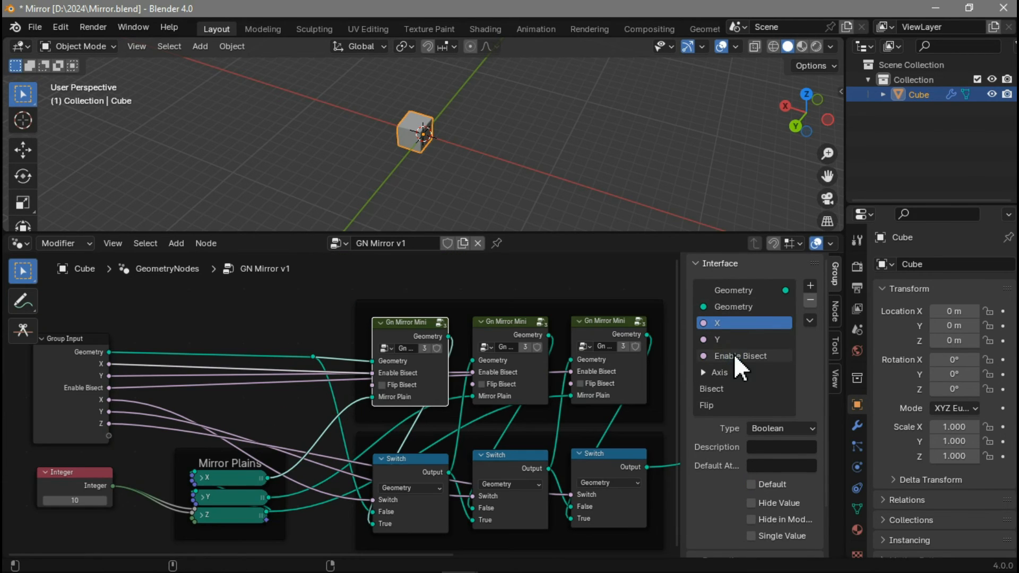
pyautogui.doubleClick(737, 356)
pyautogui.write('Z')
pyautogui.press('Return')
pyautogui.moveTo(713, 324); pyautogui.dragTo(735, 391)
pyautogui.click(703, 355)
# - Expose the Flip Bisect inputs of all three Gn Mirror Mini nodes as group inputs
pyautogui.moveTo(372, 385); pyautogui.dragTo(109, 436)
pyautogui.moveTo(473, 384); pyautogui.dragTo(112, 448)
pyautogui.moveTo(571, 383); pyautogui.dragTo(109, 460)
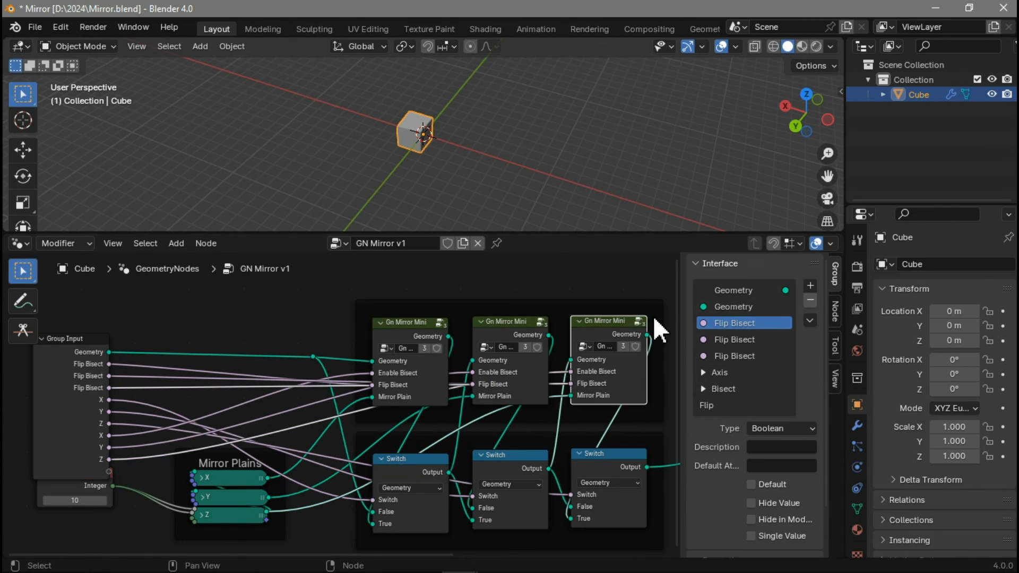
# - Rename the three Flip Bisect sockets X, Y and Z and move them into the Flip panel
pyautogui.doubleClick(740, 323)
pyautogui.write('X')
pyautogui.doubleClick(741, 337)
pyautogui.write('Y')
pyautogui.doubleClick(737, 355)
pyautogui.write('Z')
pyautogui.moveTo(738, 323); pyautogui.dragTo(728, 406)
pyautogui.moveTo(733, 324); pyautogui.dragTo(735, 411)
pyautogui.moveTo(733, 323); pyautogui.dragTo(734, 411)
pyautogui.click(703, 357)
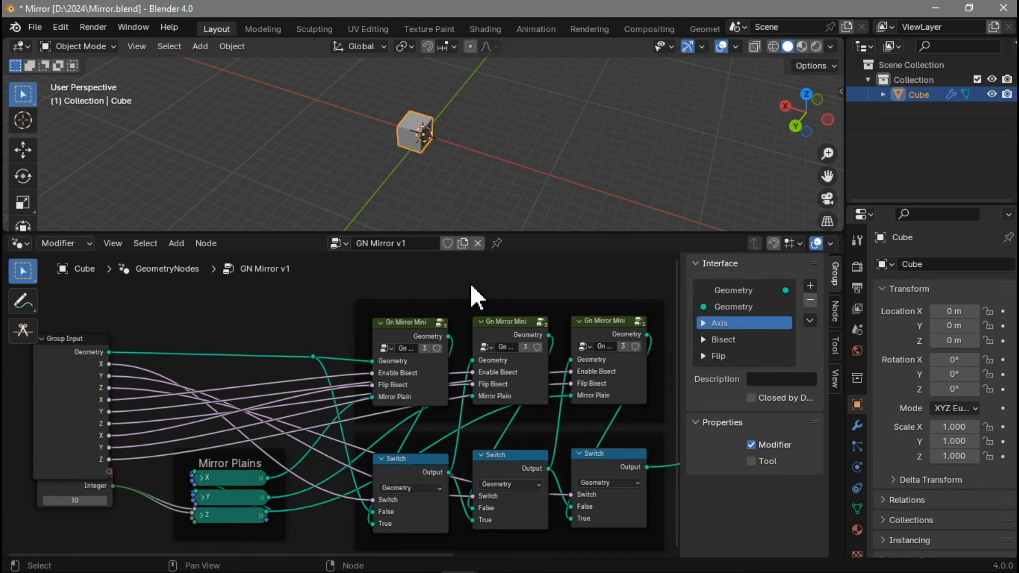
# - Add an empty to the scene and move it along the X axis to about -5.2 m
pyautogui.scroll(-3, 409, 291)
pyautogui.scroll(4, 372, 159)
pyautogui.click(200, 46)
pyautogui.moveTo(279, 208)
pyautogui.click(350, 208)
pyautogui.press('g')
pyautogui.press('x')
pyautogui.click(567, 155)
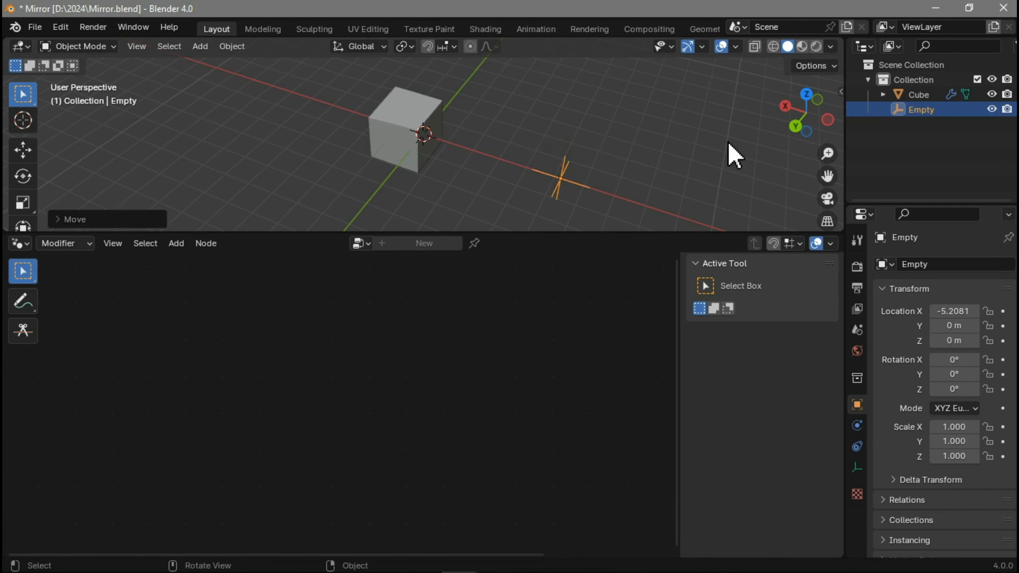
# - Pin the cube's GN Mirror v1 node tree and add an Object Info node for the Empty
pyautogui.click(919, 94)
pyautogui.click(496, 244)
pyautogui.moveTo(915, 109); pyautogui.dragTo(237, 495)
pyautogui.scroll(7, 238, 495)
pyautogui.moveTo(238, 495); pyautogui.dragTo(333, 428, button='middle')
pyautogui.moveTo(428, 292); pyautogui.dragTo(372, 299)
# - Insert duplicated Transform Geometry nodes labelled transform after the X, Y and Z mirror plane nodes
pyautogui.click(350, 327)
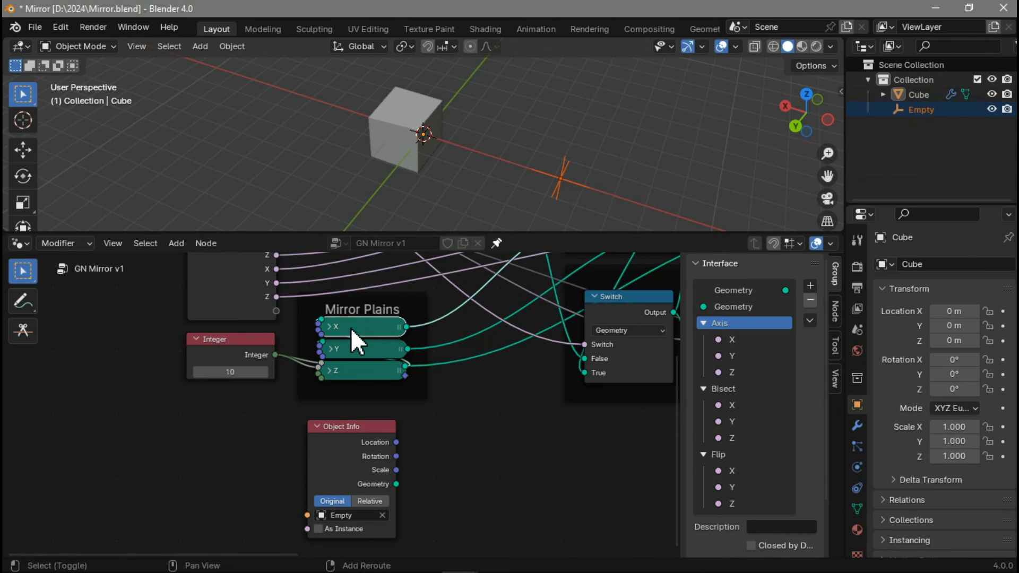
pyautogui.hotkey('shift', 'd')
pyautogui.click(469, 311)
pyautogui.click(489, 451)
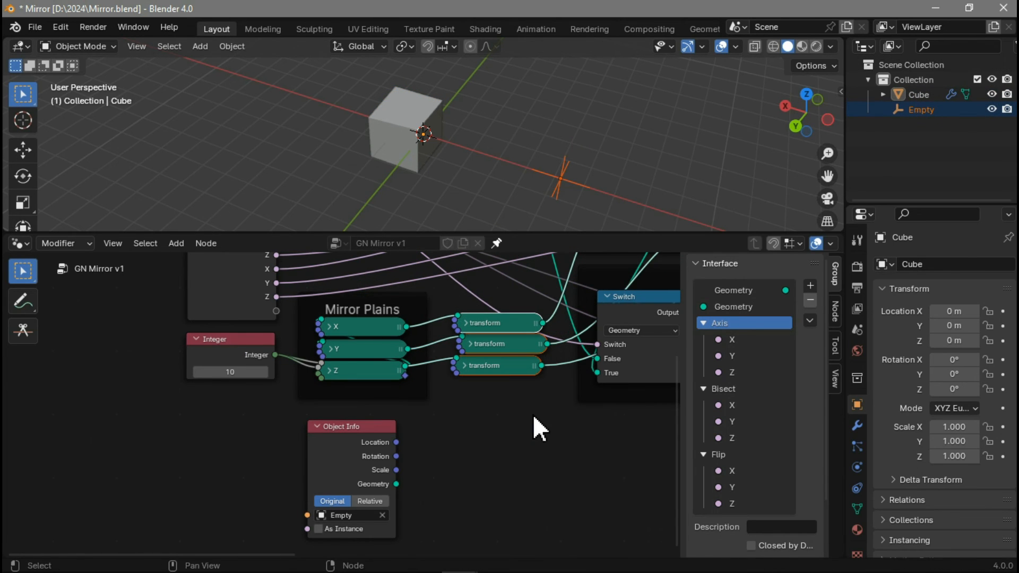
# - Frame the three transform nodes together with the label "Transform" and save the file
pyautogui.hotkey('ctrl', 'j')
pyautogui.press('g')
pyautogui.click(542, 536)
pyautogui.click(515, 398)
pyautogui.press('F2')
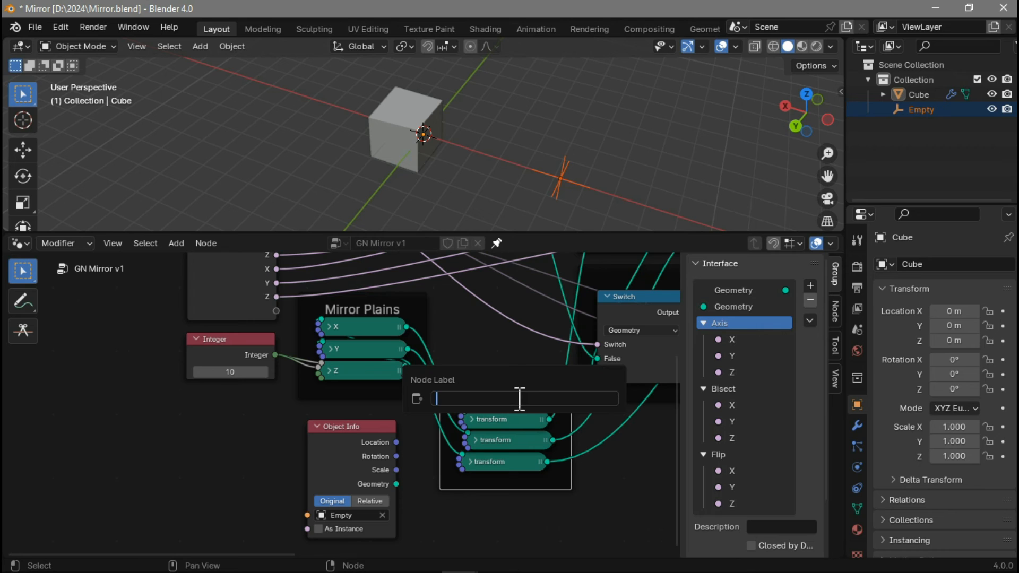
pyautogui.press('Return')
pyautogui.hotkey('ctrl', 's')
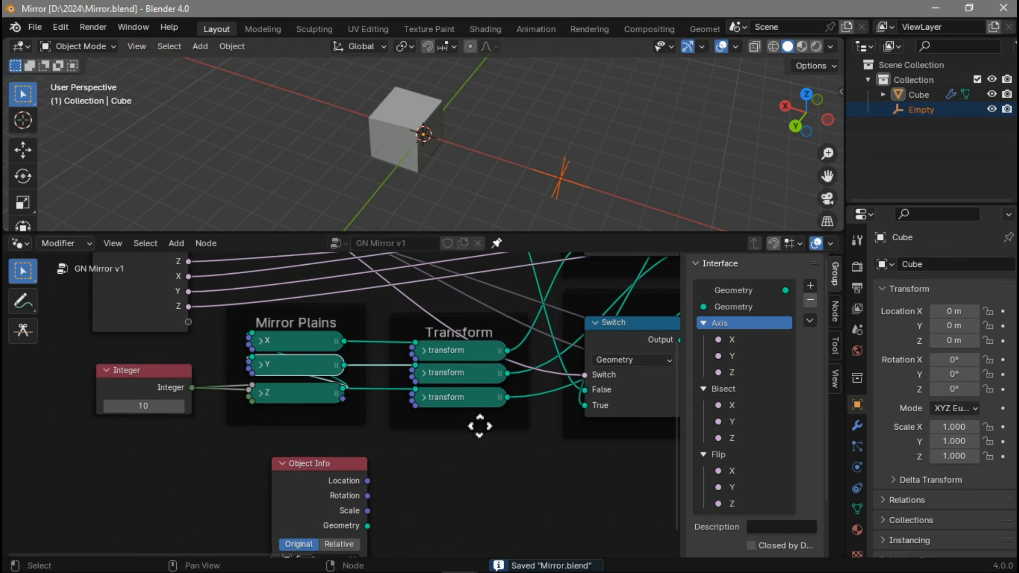
# - Connect the Object Info's Location and Rotation to the three transform nodes and expose its object as a group input
pyautogui.press('n')
pyautogui.moveTo(478, 426); pyautogui.dragTo(506, 366, button='middle')
pyautogui.moveTo(464, 424); pyautogui.dragTo(484, 383)
pyautogui.moveTo(504, 294); pyautogui.dragTo(508, 290)
pyautogui.moveTo(464, 439); pyautogui.dragTo(509, 298)
pyautogui.moveTo(463, 424); pyautogui.dragTo(509, 311)
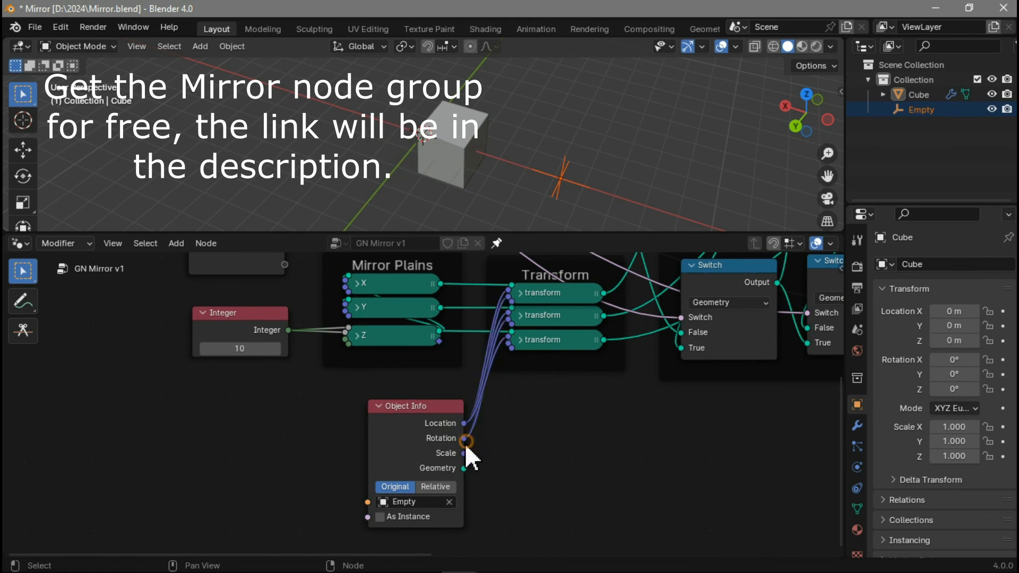
pyautogui.moveTo(367, 503); pyautogui.dragTo(417, 300)
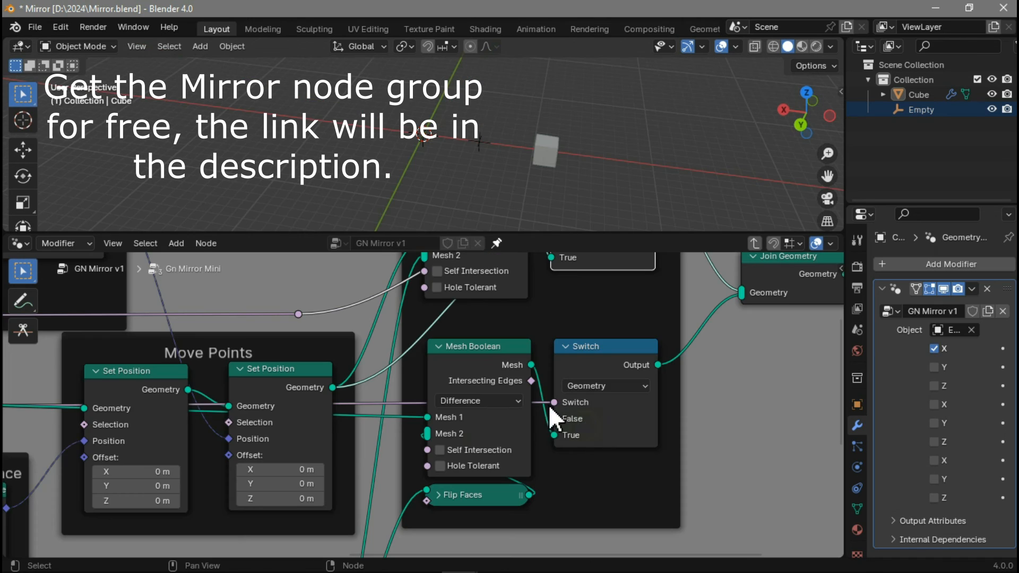
# - Move the Empty along the Z axis to try mirroring about it
pyautogui.scroll(-2, 403, 412)
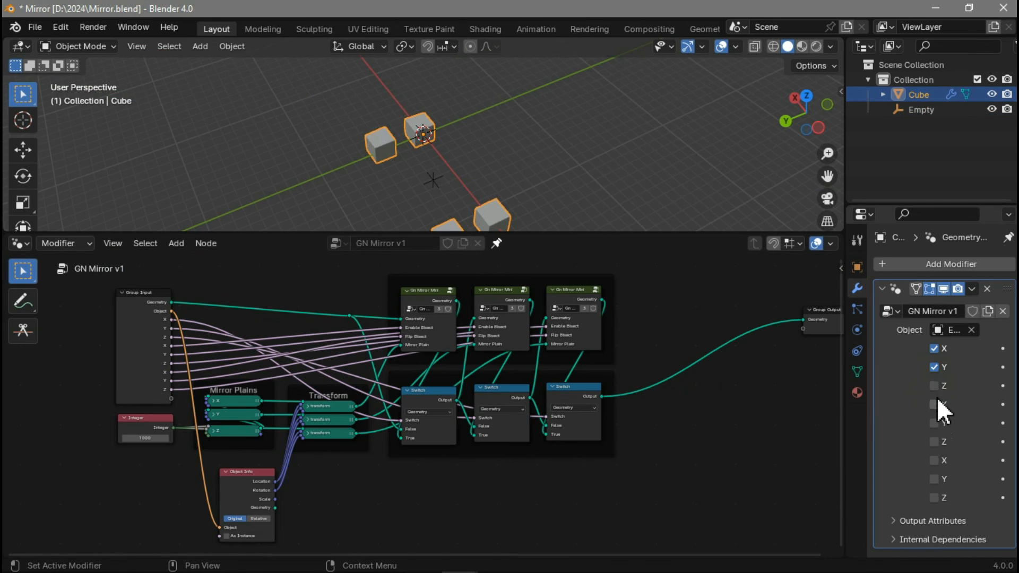
pyautogui.click(441, 182)
pyautogui.press('g')
pyautogui.press('z')
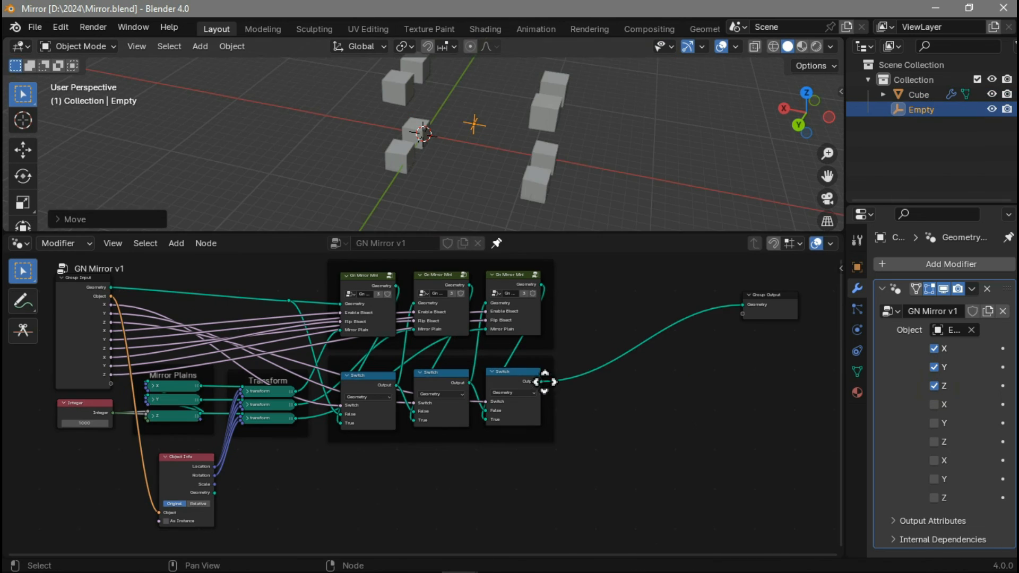
# - Add a Merge by Distance node before the Group Output and expose its distance as a group input
pyautogui.moveTo(540, 381); pyautogui.dragTo(743, 313)
pyautogui.write('merge')
pyautogui.click(660, 364)
pyautogui.moveTo(618, 366); pyautogui.dragTo(111, 384)
# - Add a Switch with unmerged geometry as False and merged geometry as True, and connect it to the Group Output
pyautogui.moveTo(673, 329); pyautogui.dragTo(696, 351)
pyautogui.write('swi')
pyautogui.click(712, 380)
pyautogui.click(708, 380)
pyautogui.moveTo(541, 382); pyautogui.dragTo(691, 389)
pyautogui.moveTo(673, 330); pyautogui.dragTo(691, 390)
pyautogui.moveTo(542, 382); pyautogui.dragTo(691, 381)
pyautogui.moveTo(747, 351); pyautogui.dragTo(743, 305)
# - Tidy the merge nodes near the Group Output and expose the new Switch's toggle as a group input named Merge
pyautogui.moveTo(760, 298); pyautogui.dragTo(796, 281)
pyautogui.moveTo(721, 345); pyautogui.dragTo(719, 321)
pyautogui.moveTo(627, 286); pyautogui.dragTo(712, 330)
pyautogui.moveTo(717, 324); pyautogui.dragTo(671, 316)
pyautogui.moveTo(788, 291); pyautogui.dragTo(727, 298)
pyautogui.moveTo(650, 340); pyautogui.dragTo(718, 361, button='middle')
pyautogui.scroll(1, 717, 361)
pyautogui.moveTo(717, 363); pyautogui.dragTo(143, 416)
# - Insert a reroute on the Integer links feeding the Mirror Plains frame and select the Integer node
pyautogui.press('n')
pyautogui.keyDown('shift'); pyautogui.moveTo(330, 441); pyautogui.dragTo(323, 465, button='right'); pyautogui.keyUp('shift')
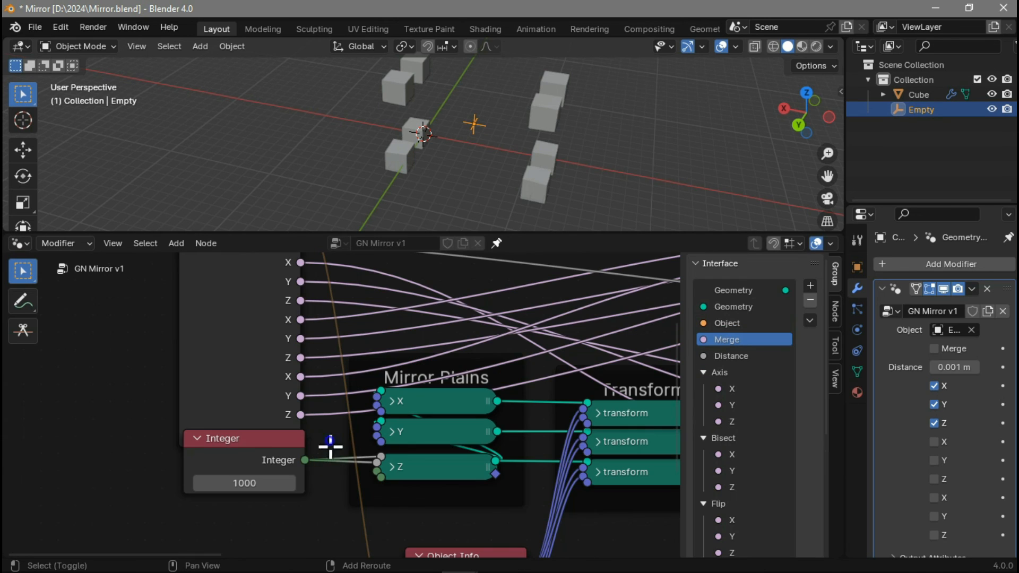
pyautogui.click(256, 441)
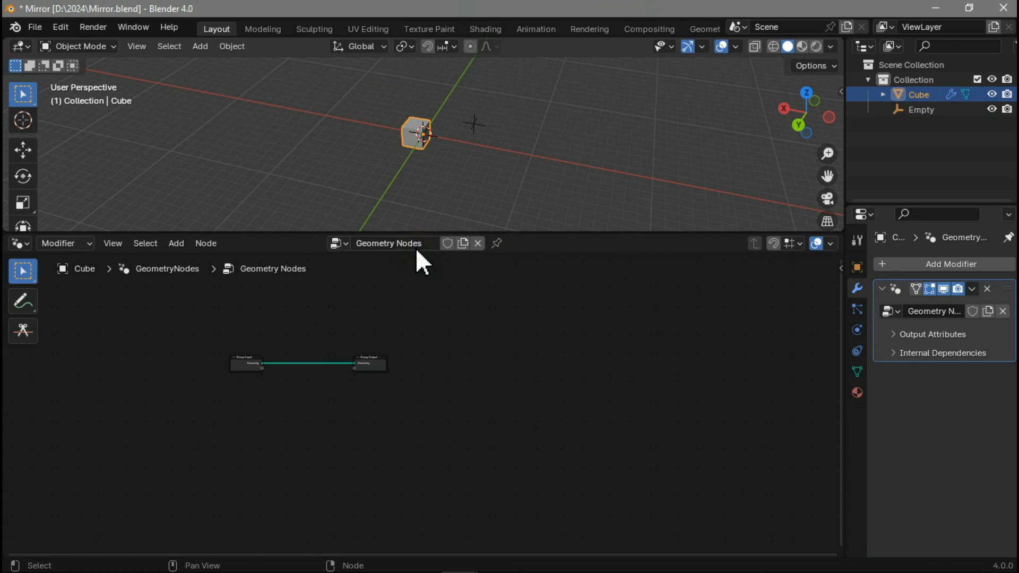
# - Insert the GN Mirror v1 group between Group Input and Group Output in the new Geometry Nodes tree
pyautogui.press('Home')
pyautogui.click(176, 244)
pyautogui.moveTo(212, 480)
pyautogui.click(311, 528)
pyautogui.click(348, 355)
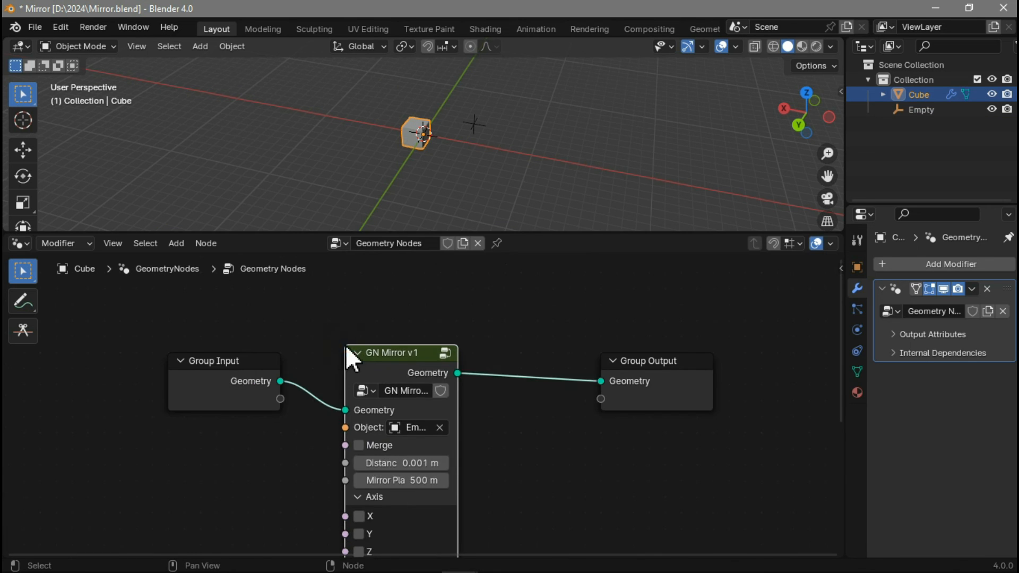
# - Enable the X, Y and Z axes on the GN Mirror v1 node and collapse its Bisect options
pyautogui.press('Home')
pyautogui.moveTo(448, 411); pyautogui.dragTo(448, 430)
pyautogui.moveTo(619, 139); pyautogui.dragTo(653, 142, button='middle')
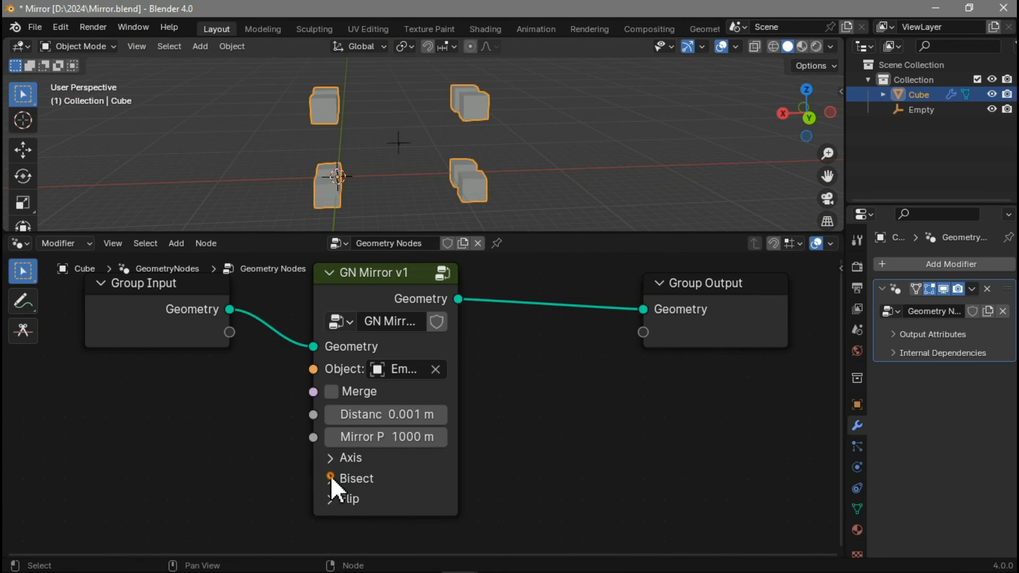
pyautogui.click(331, 477)
pyautogui.click(332, 478)
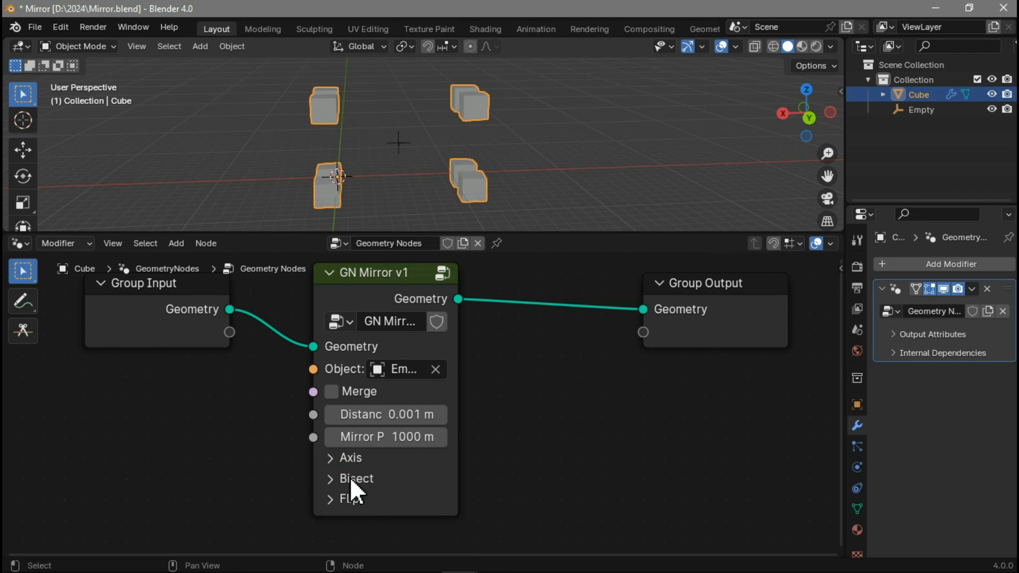